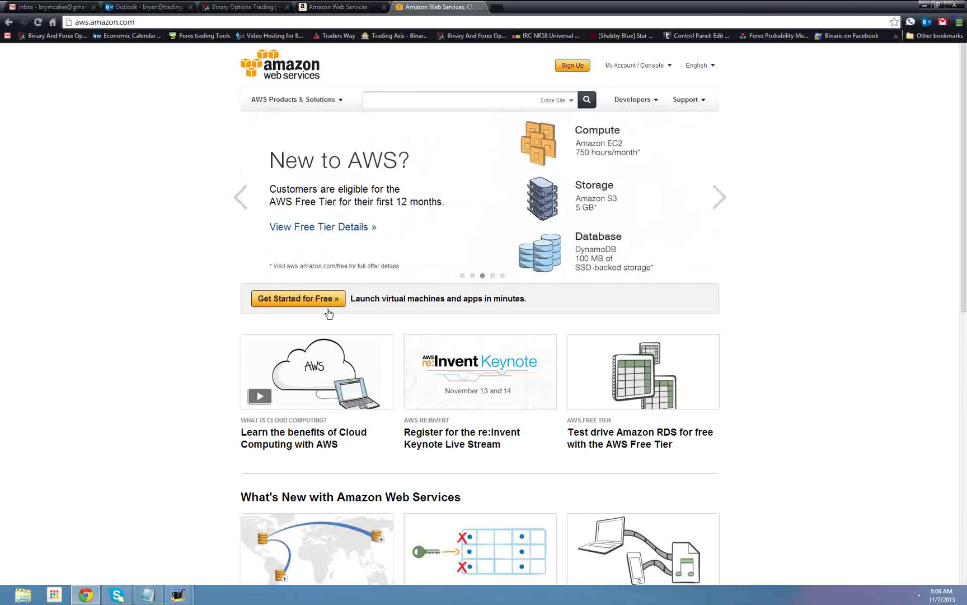
pyautogui.click(284, 300)
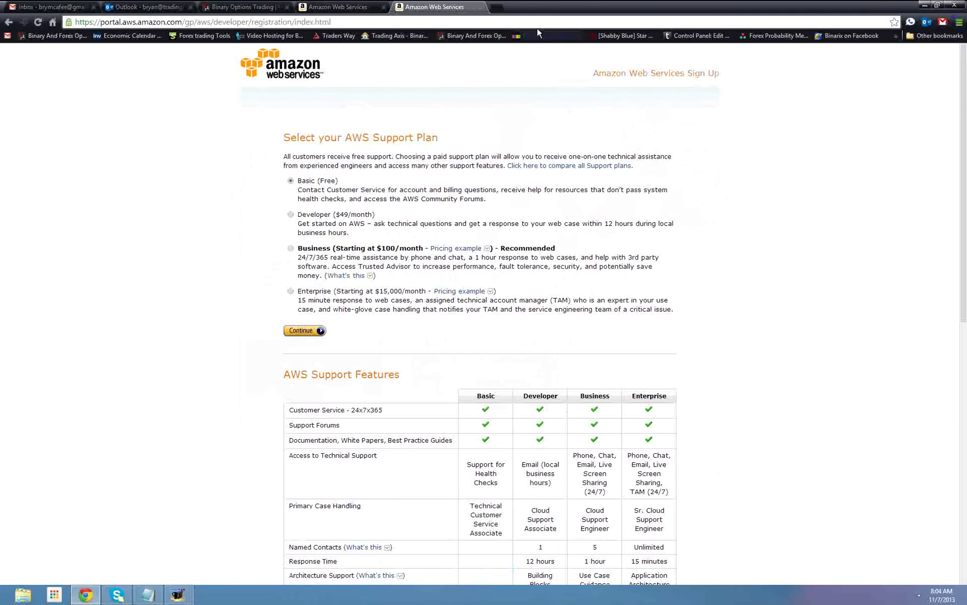
pyautogui.click(9, 22)
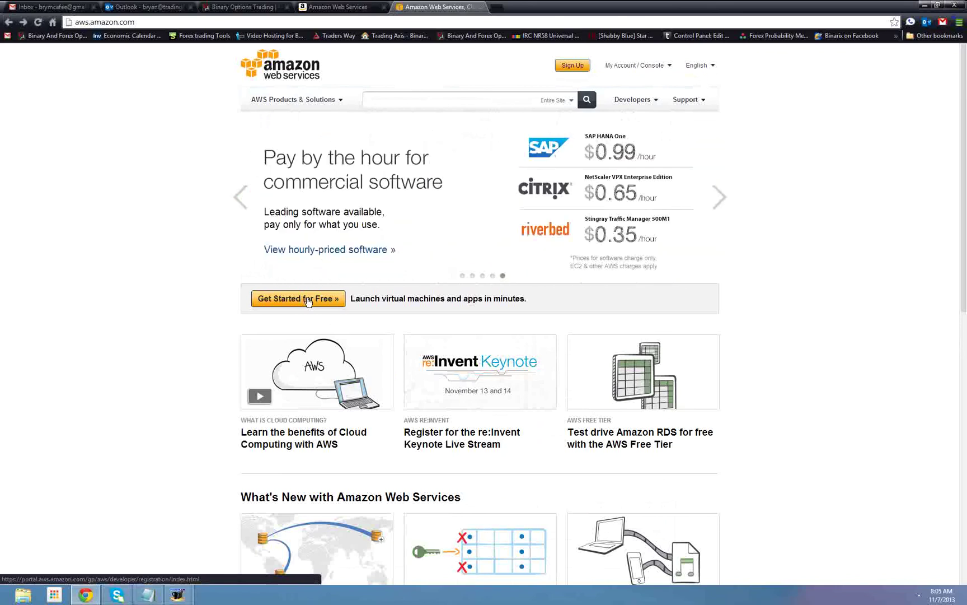
# Close the duplicate tab, continue on the Basic support plan, and open Amazon EC2 from the console
pyautogui.click(479, 7)
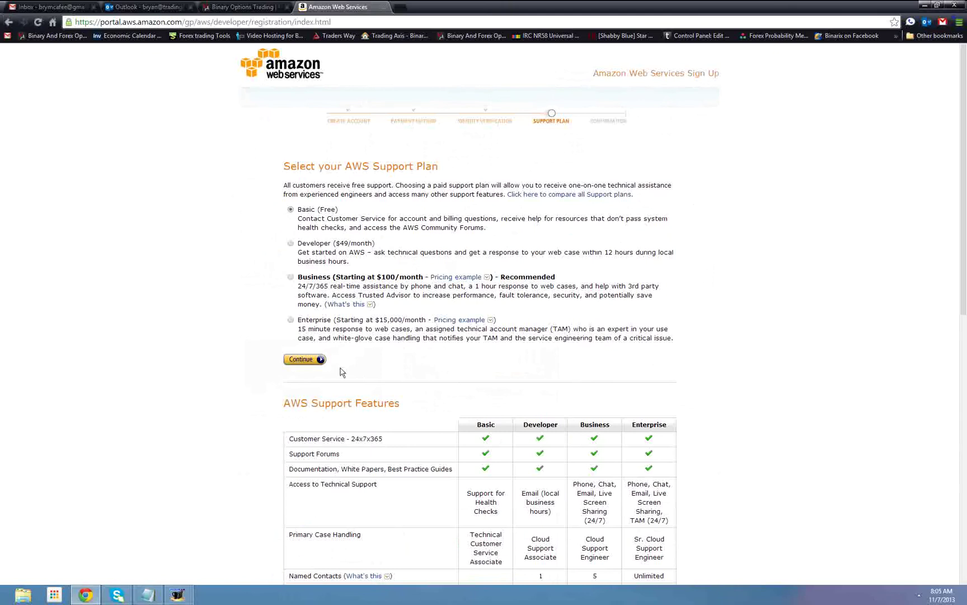
pyautogui.click(302, 360)
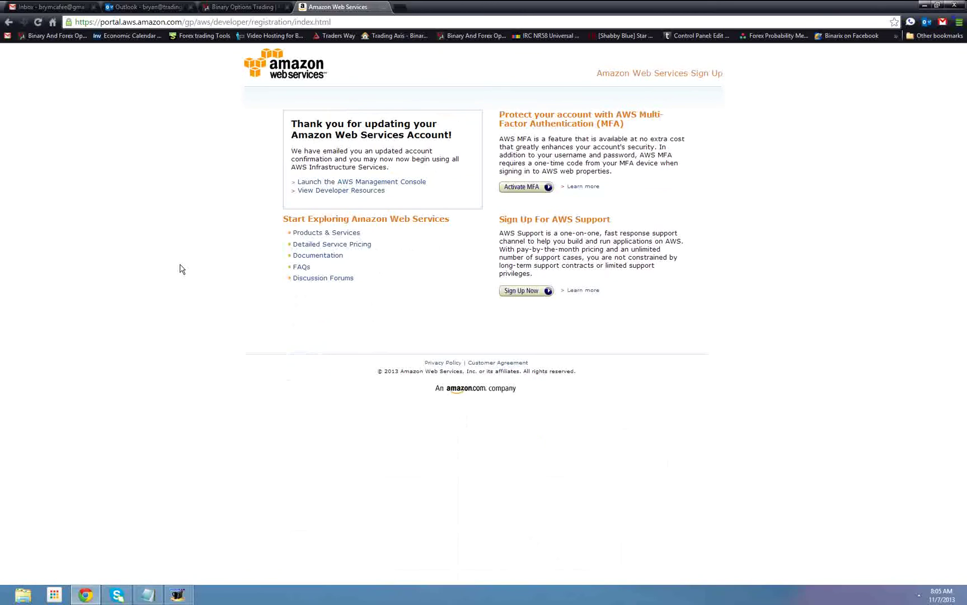
pyautogui.click(316, 183)
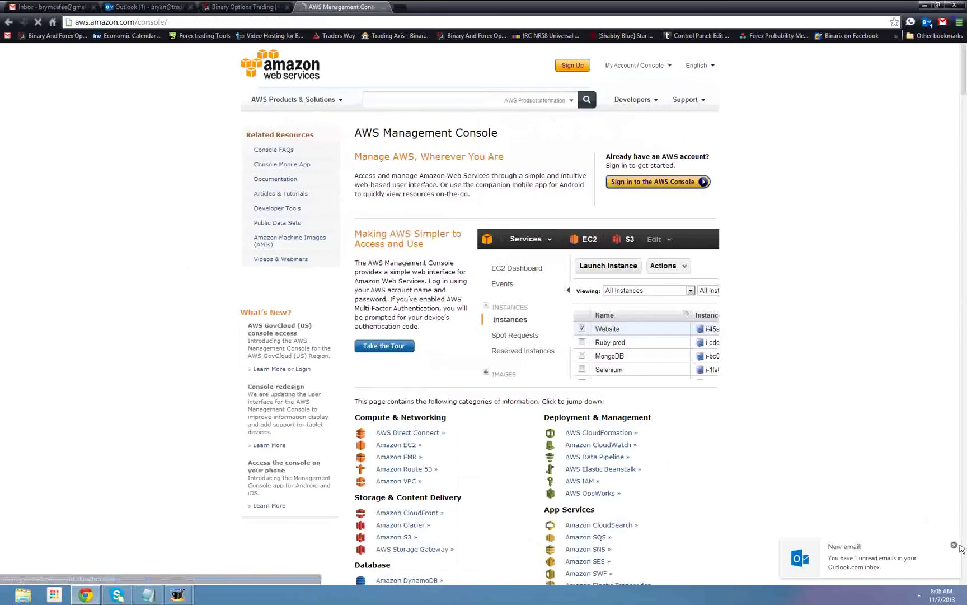
pyautogui.click(955, 545)
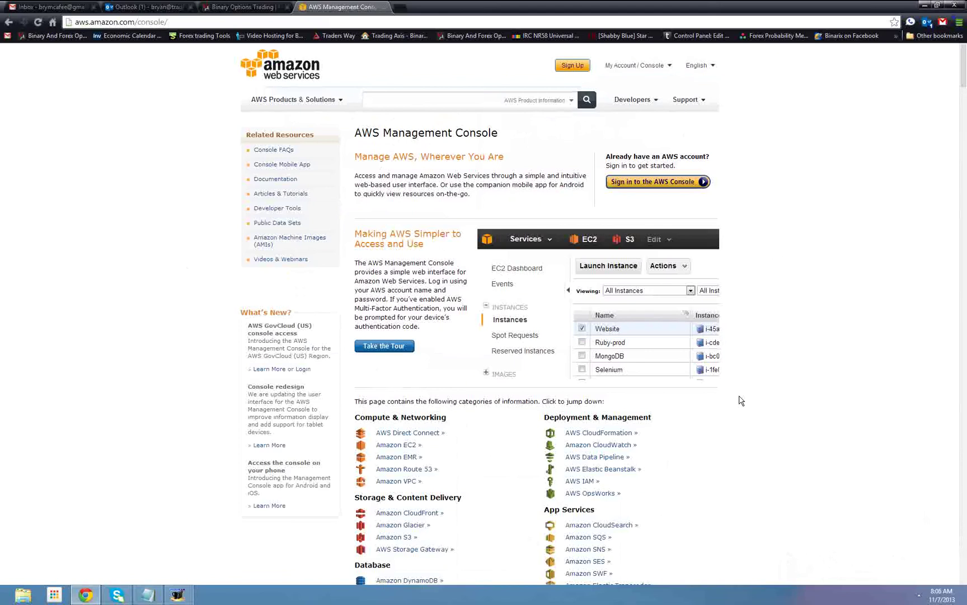
pyautogui.click(393, 446)
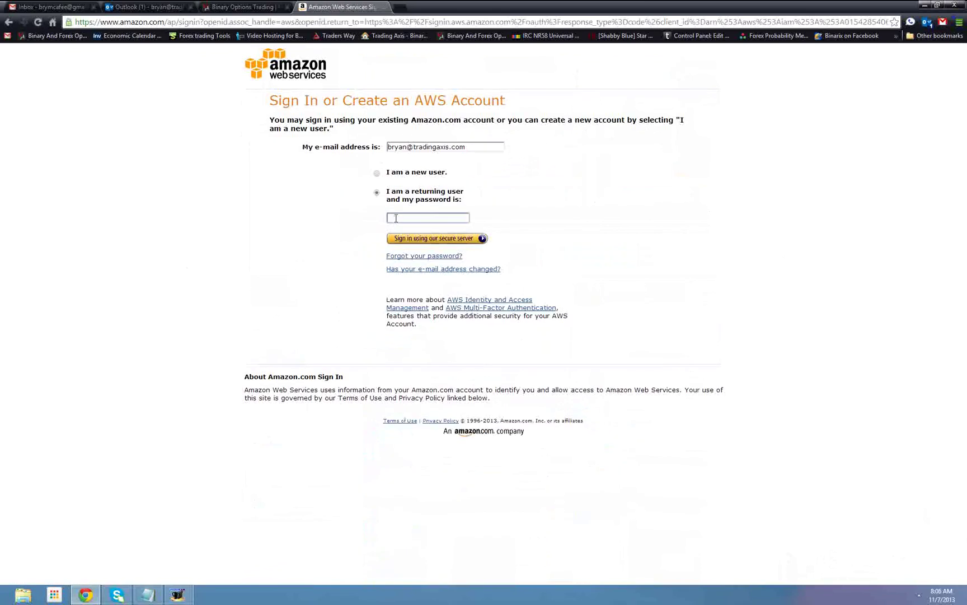
pyautogui.write('*****')
pyautogui.write('***')
# Submit the password, decline Chrome's save-password offer, and open EC2
pyautogui.press('Return')
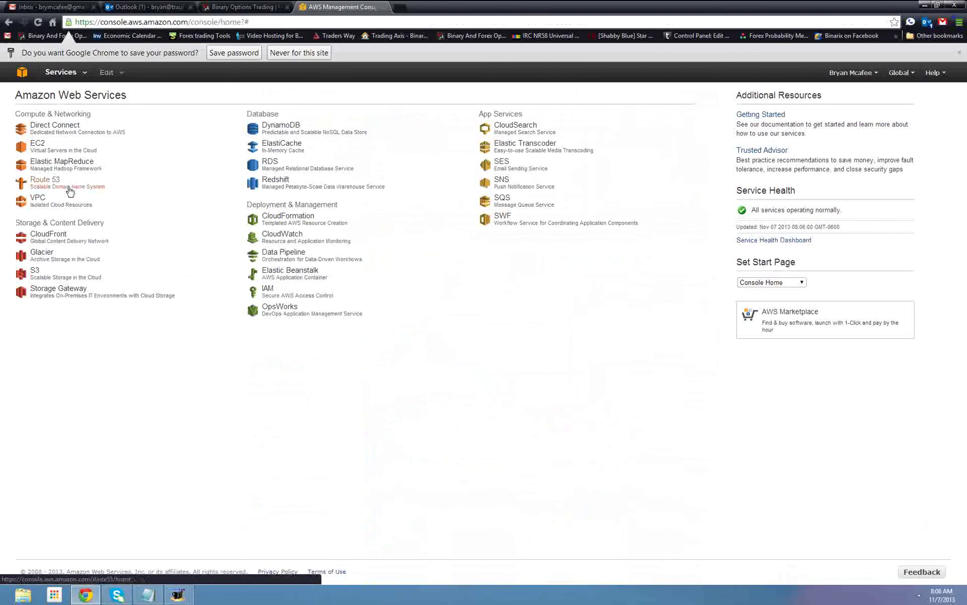
pyautogui.click(276, 53)
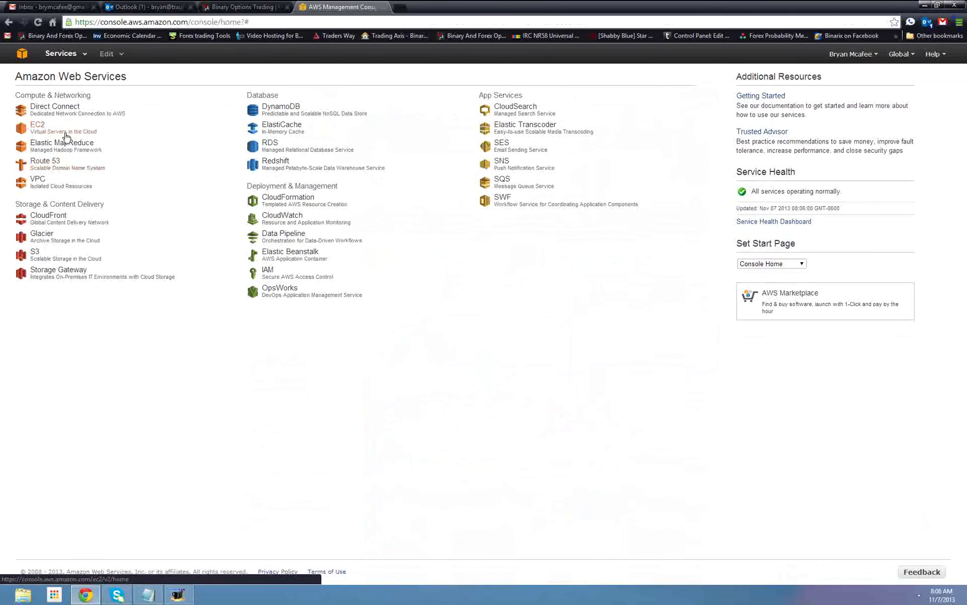
pyautogui.click(35, 128)
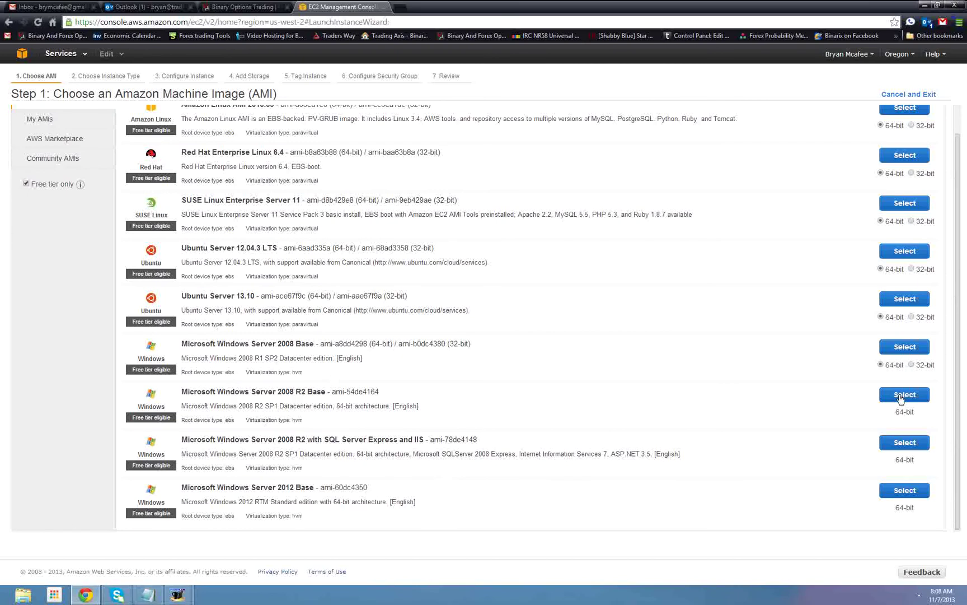
# Choose the Windows Server 2008 R2 Base image and launch it from the review page
pyautogui.click(900, 396)
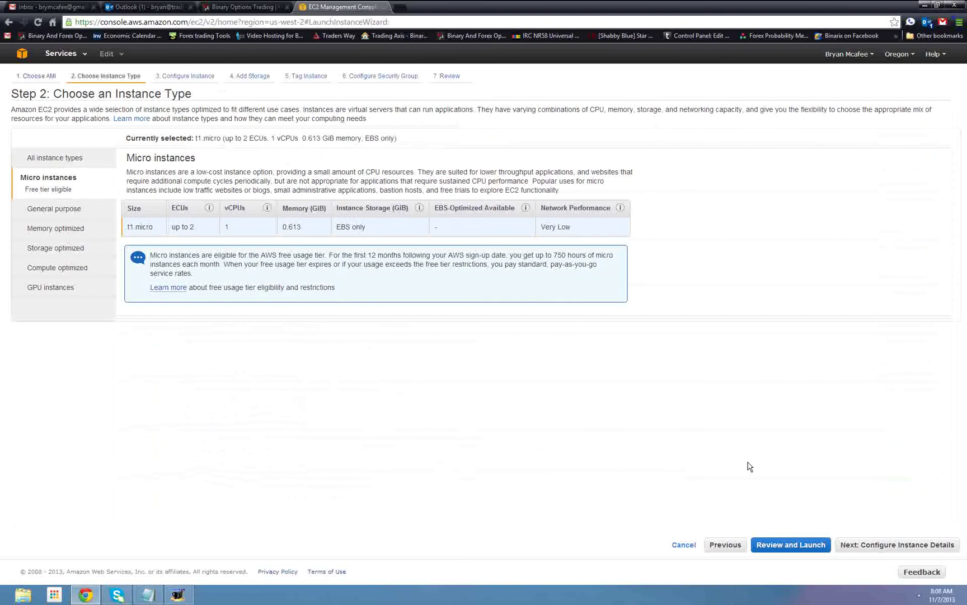
pyautogui.click(786, 545)
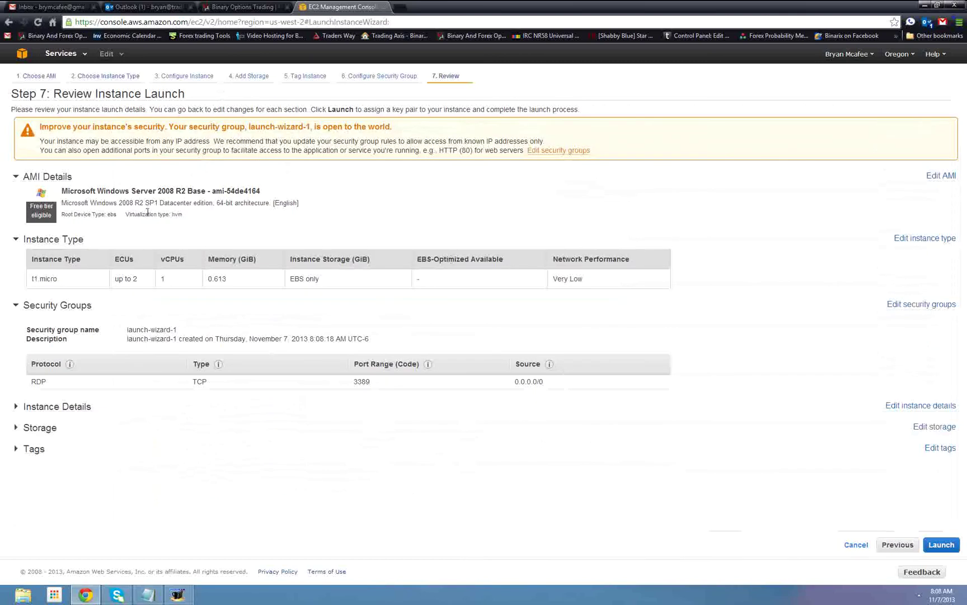
pyautogui.click(941, 545)
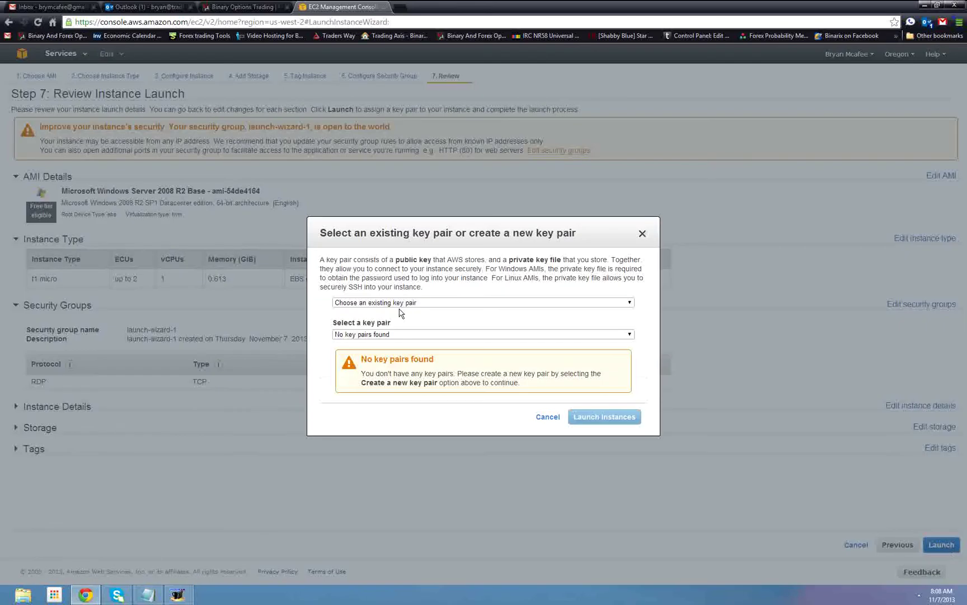
# Create the 'FREE MT4 VPS' key pair and save its .pem file to the Desktop
pyautogui.click(630, 304)
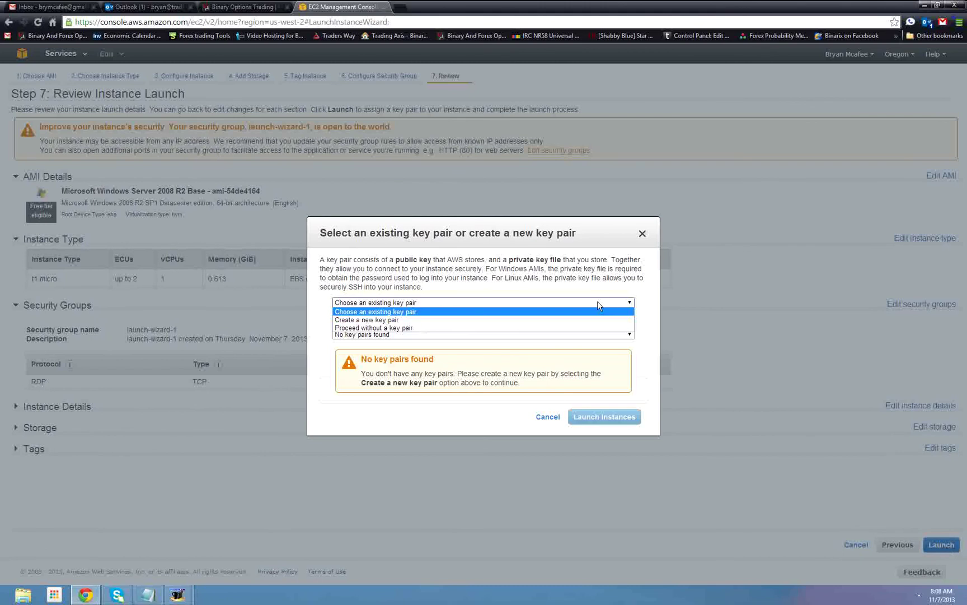
pyautogui.click(387, 321)
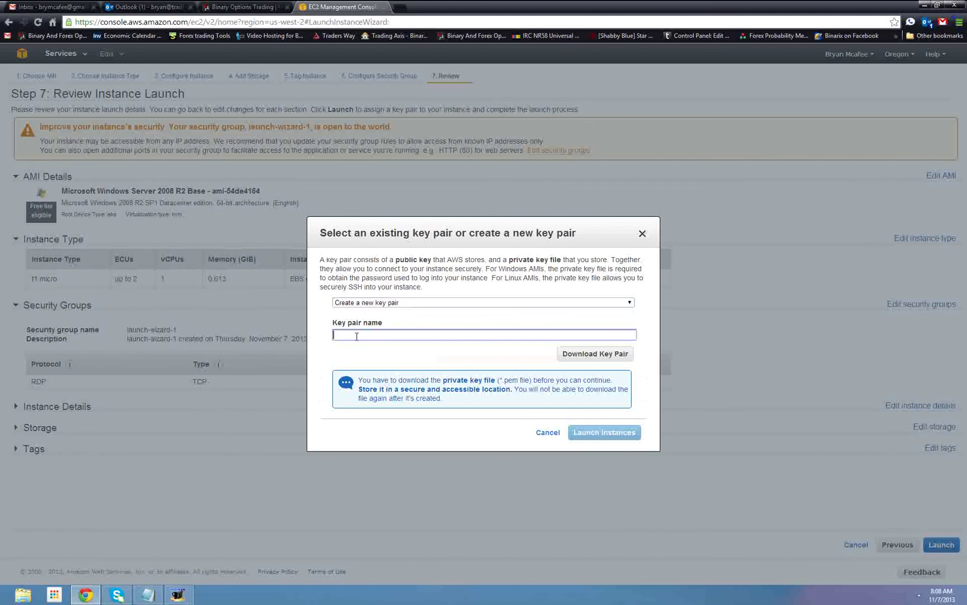
pyautogui.write('F')
pyautogui.write('REE V')
pyautogui.write('PS')
pyautogui.press('BackSpace')
pyautogui.write('4 ')
pyautogui.write('V')
pyautogui.write('PS')
pyautogui.click(591, 356)
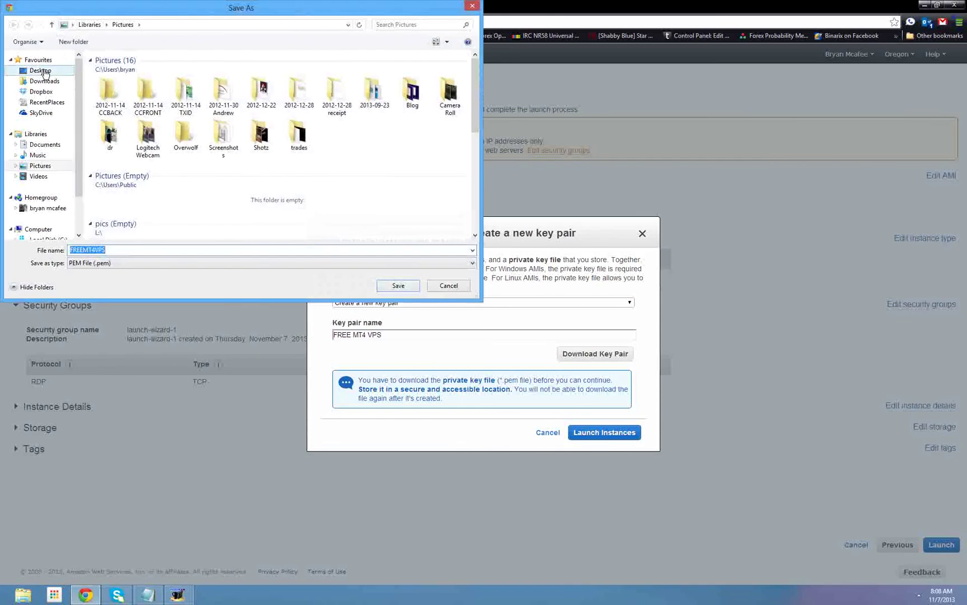
pyautogui.click(42, 71)
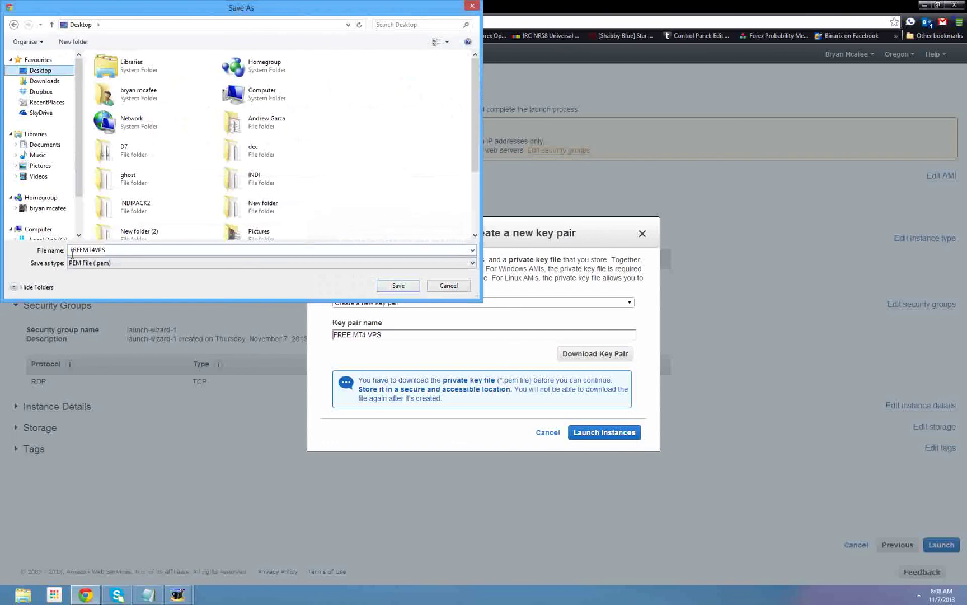
pyautogui.click(396, 287)
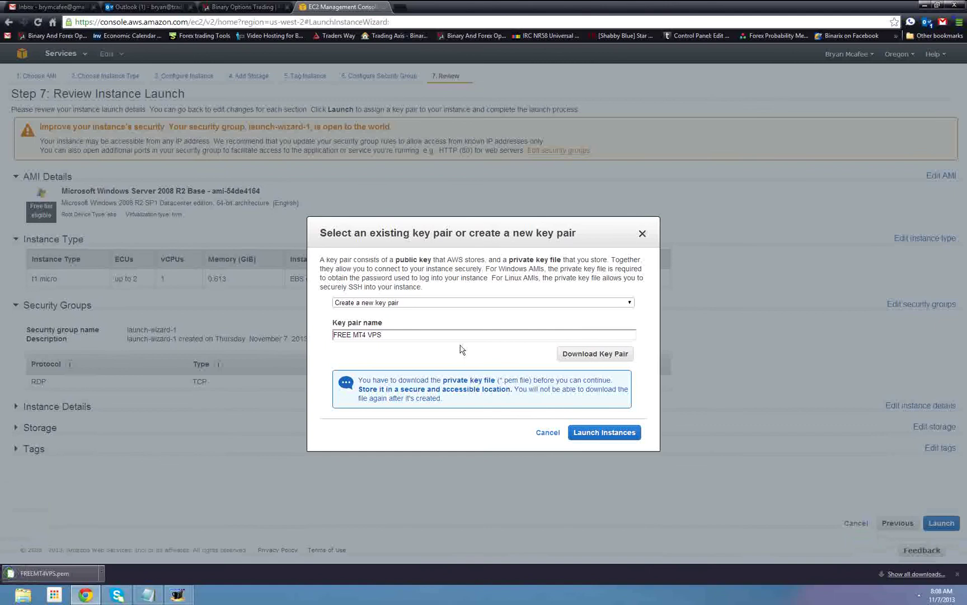
# Launch the t1.micro instance, then return to the Instances list through the EC2 Dashboard
pyautogui.click(591, 435)
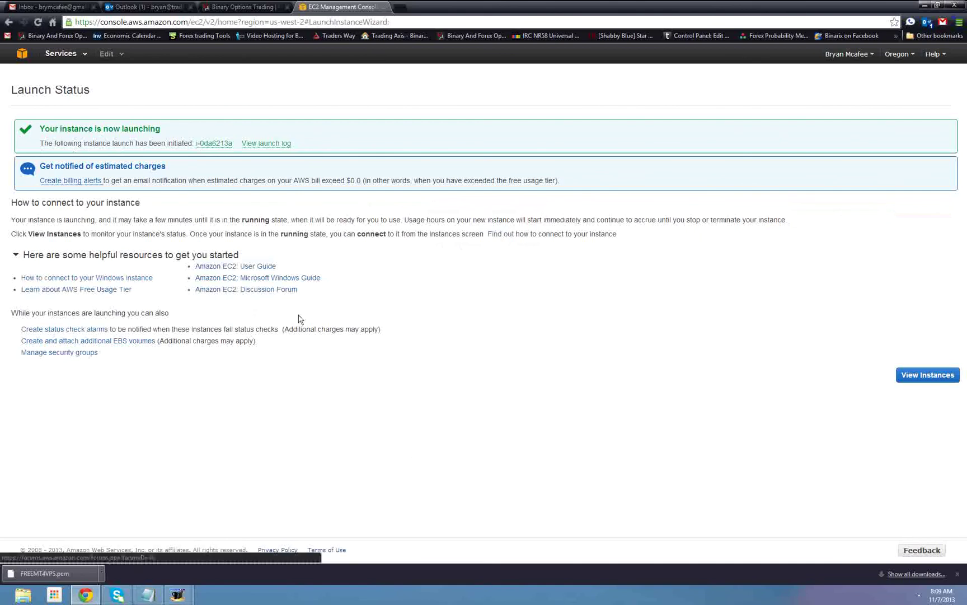
pyautogui.click(926, 375)
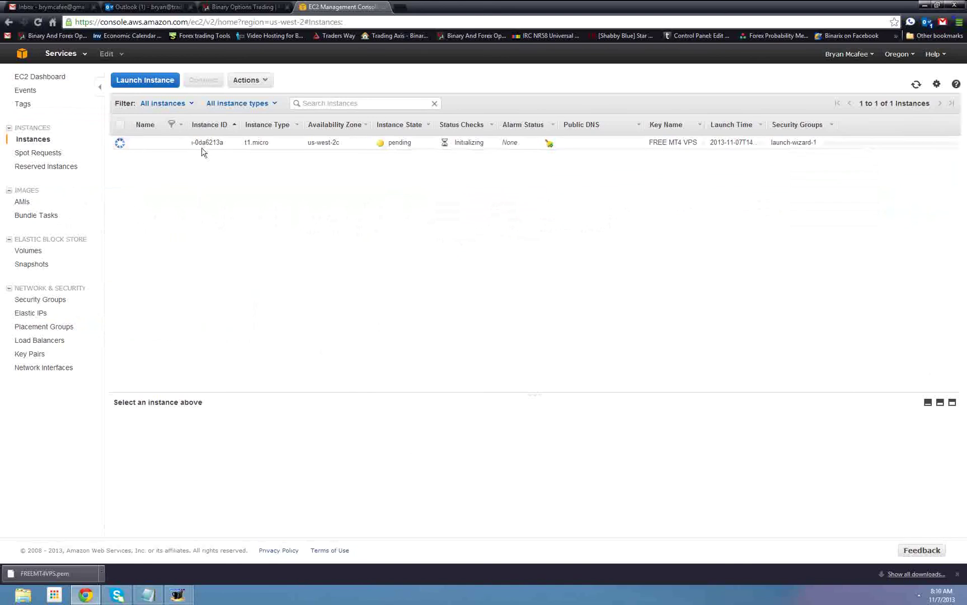
pyautogui.click(36, 81)
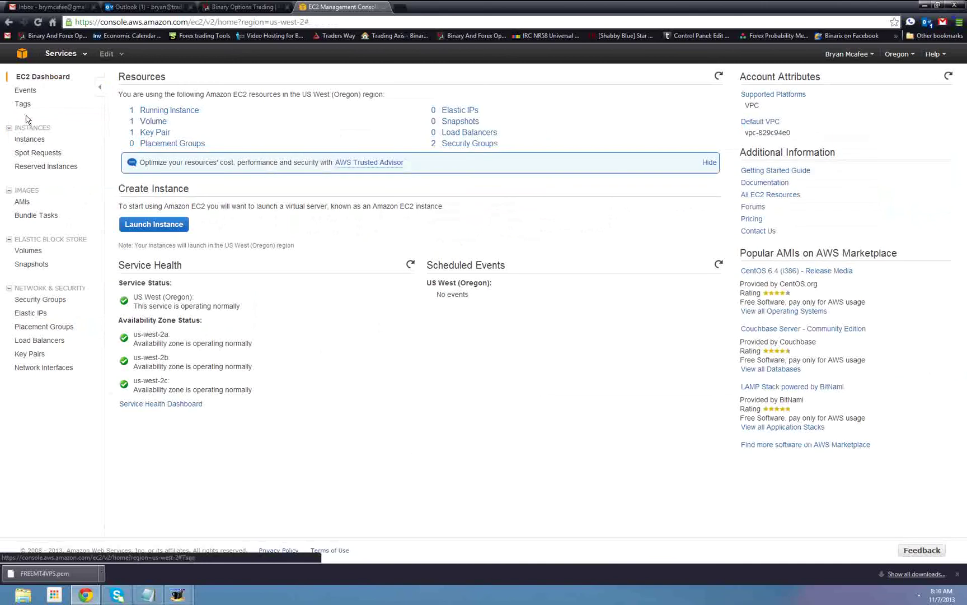
pyautogui.click(29, 139)
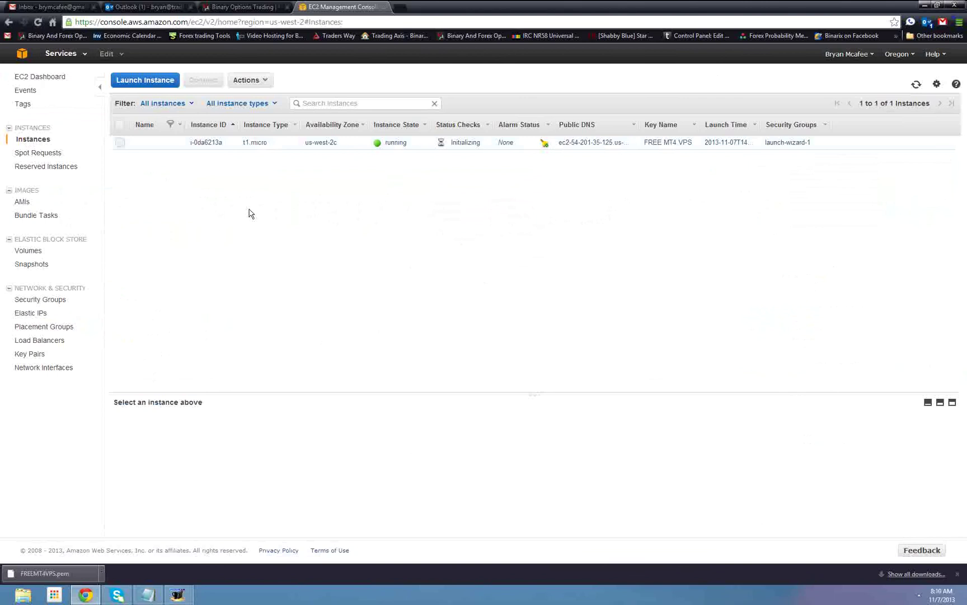
# Open the Connect To Your Instance dialog for the Windows instance
pyautogui.rightClick(201, 144)
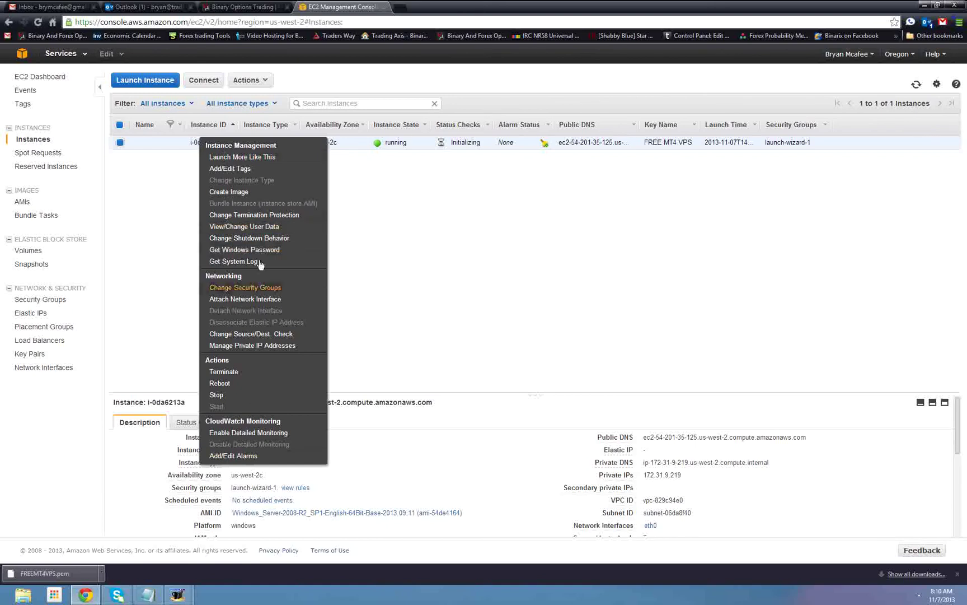
pyautogui.click(417, 219)
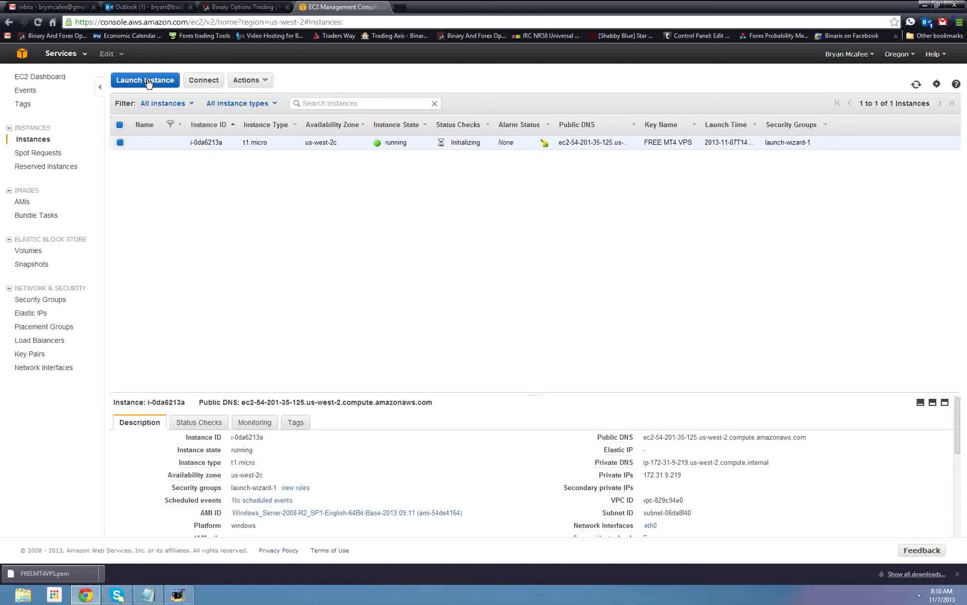
pyautogui.click(211, 83)
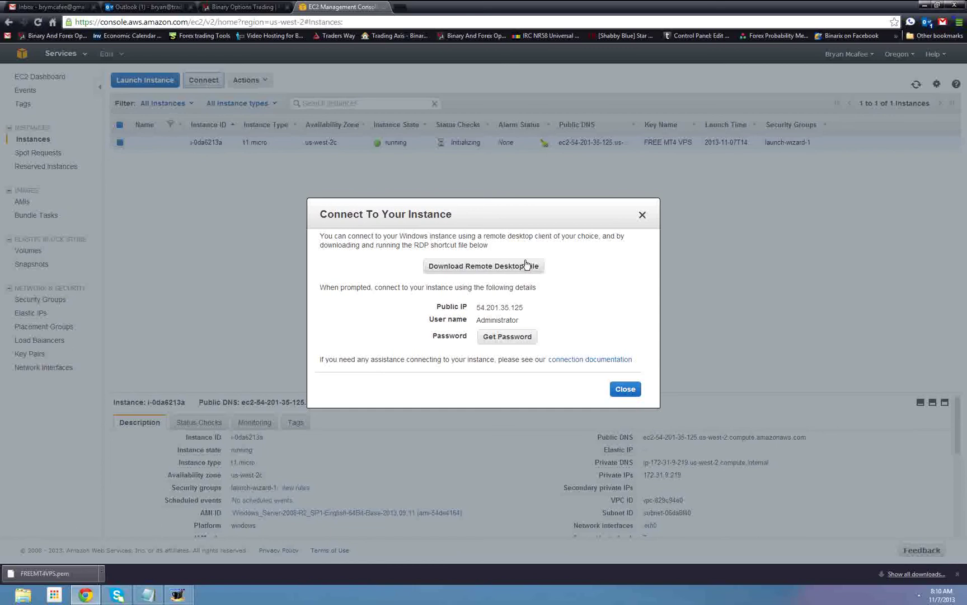
# Save the remote desktop file 54.201.35.125.rdp
pyautogui.click(438, 272)
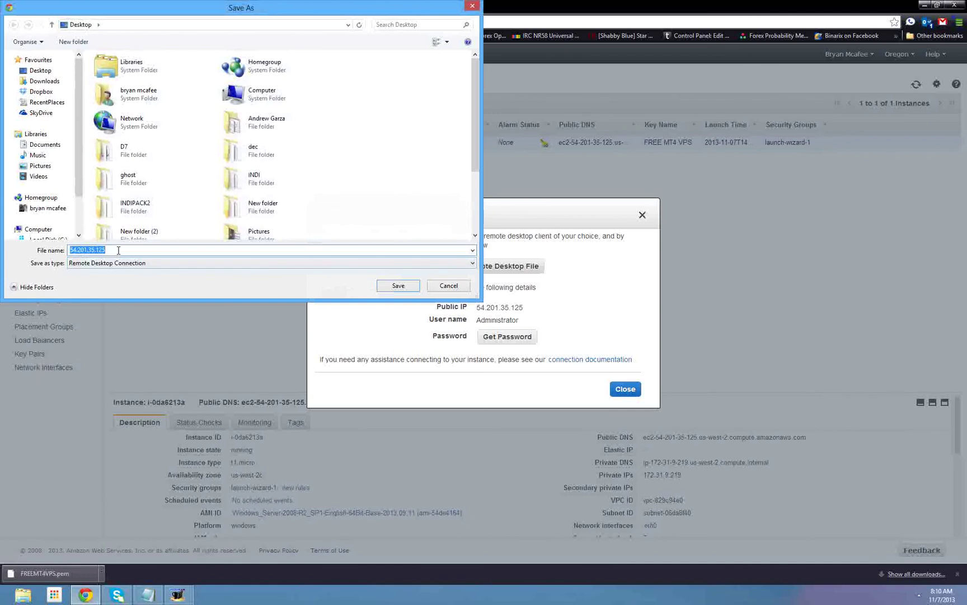
pyautogui.click(398, 285)
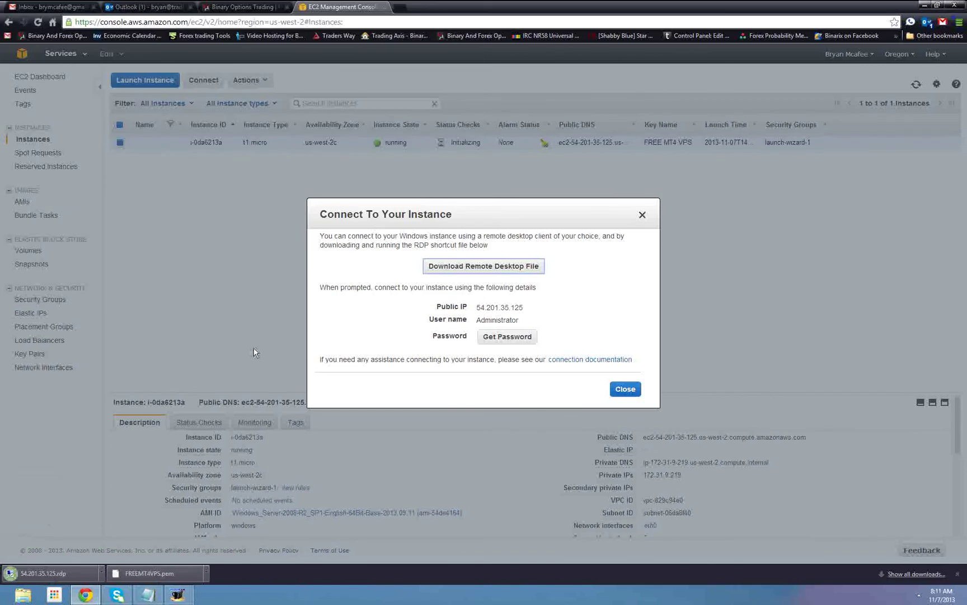
# Request the Administrator password to reach the Key Pair Path step
pyautogui.click(500, 341)
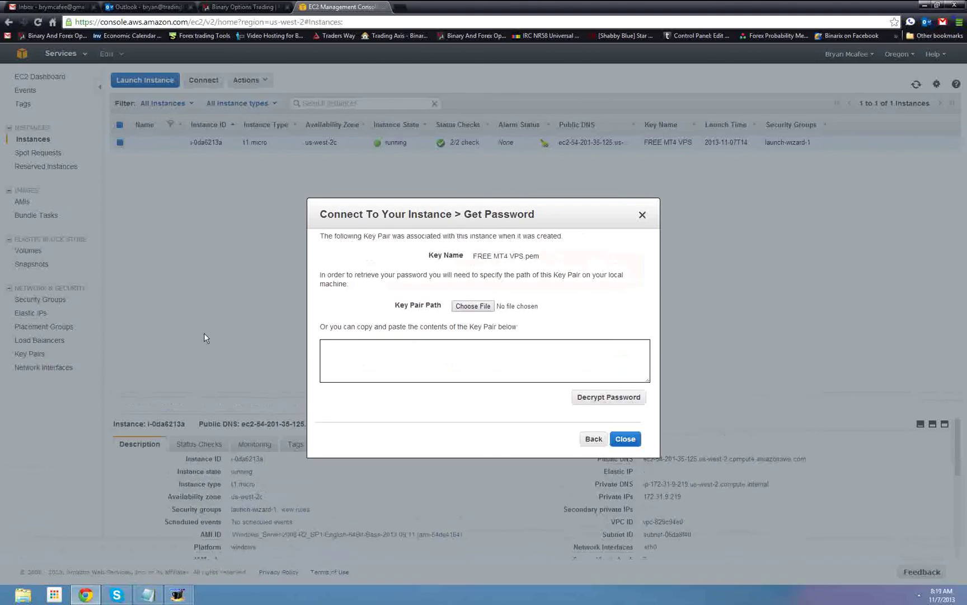
pyautogui.moveTo(178, 595)
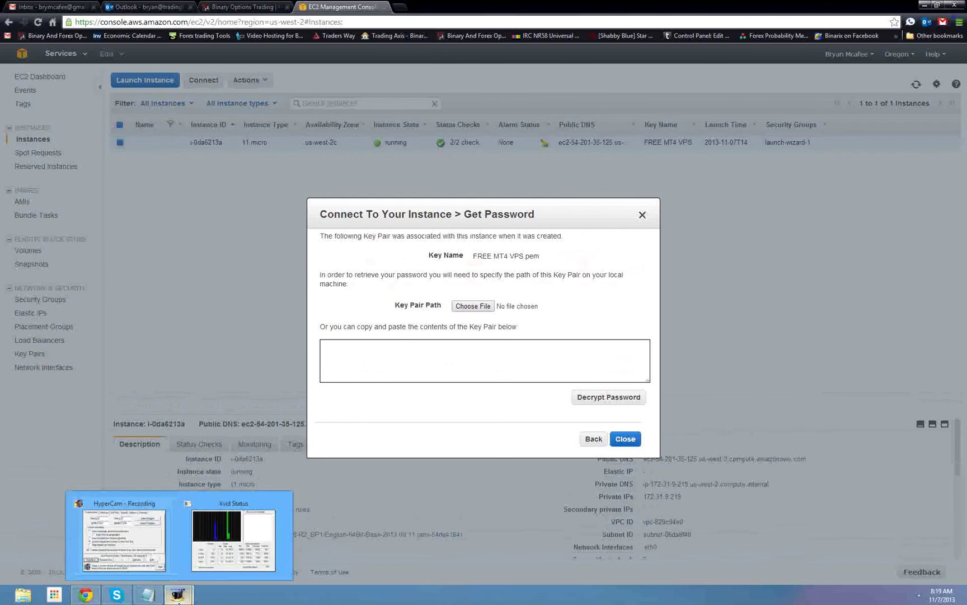
pyautogui.click(149, 558)
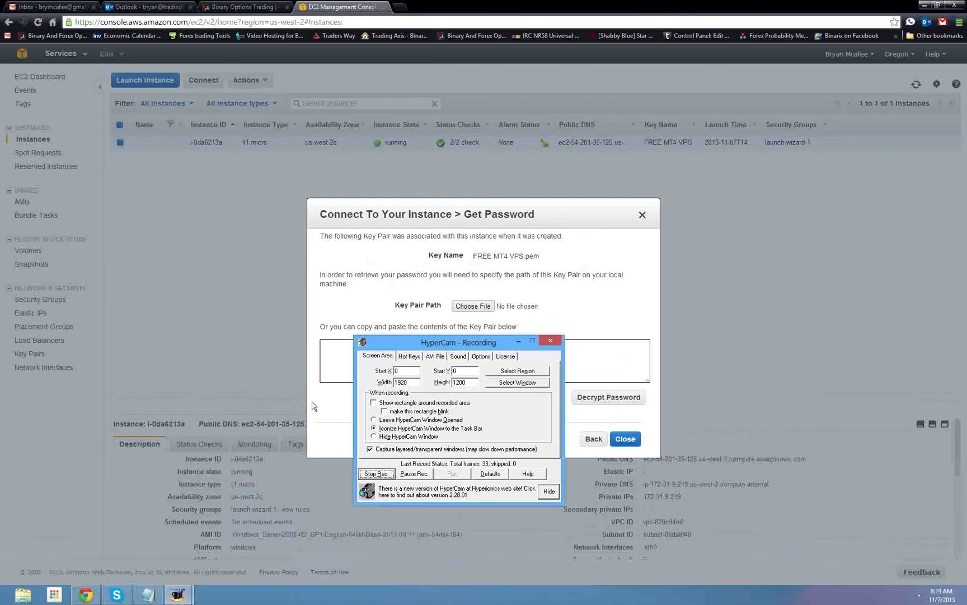
pyautogui.click(518, 340)
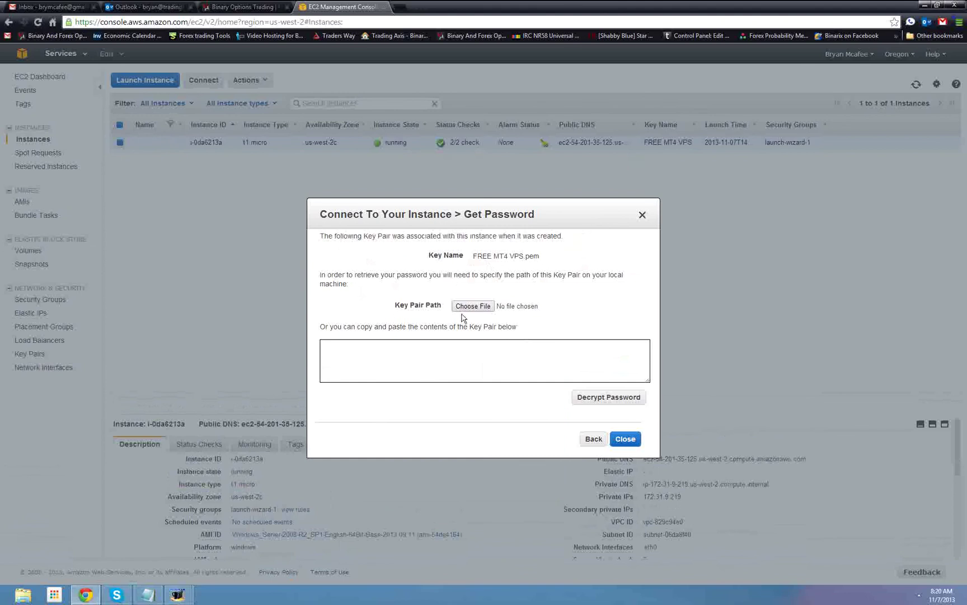
# Select FREEMT4VPS.pem from the Desktop as the key pair file
pyautogui.click(481, 309)
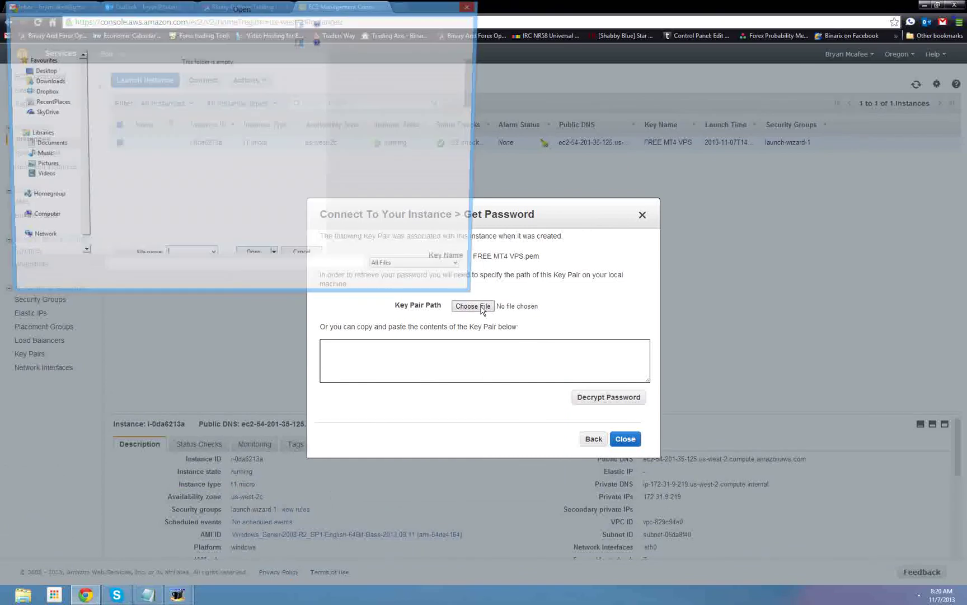
pyautogui.click(40, 70)
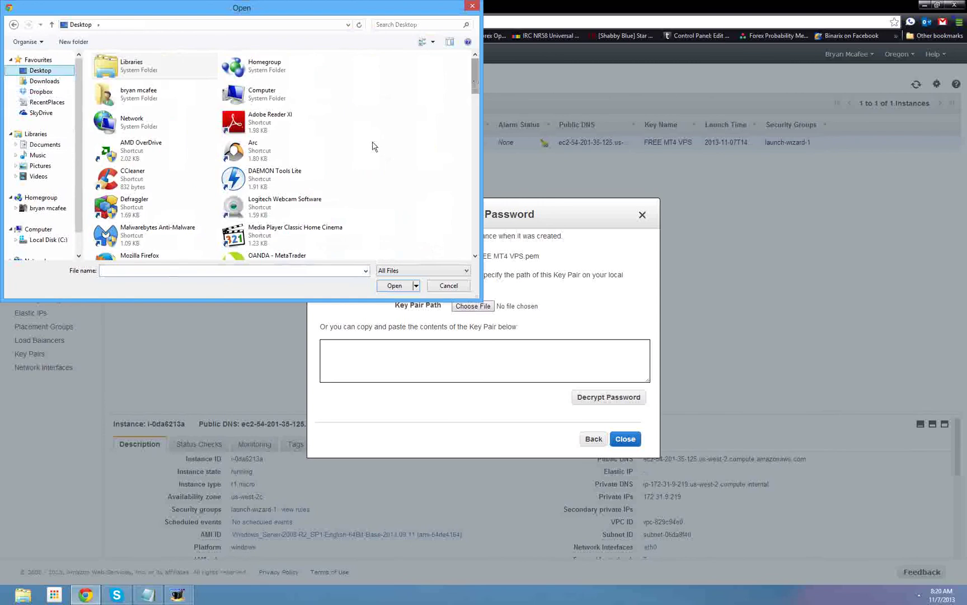
pyautogui.click(168, 270)
pyautogui.write('fr')
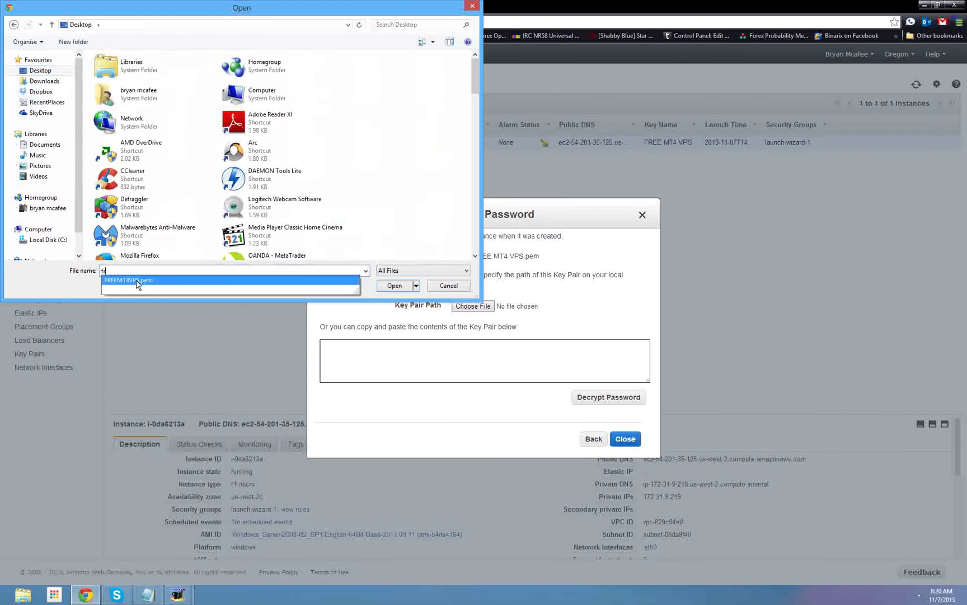
pyautogui.click(134, 281)
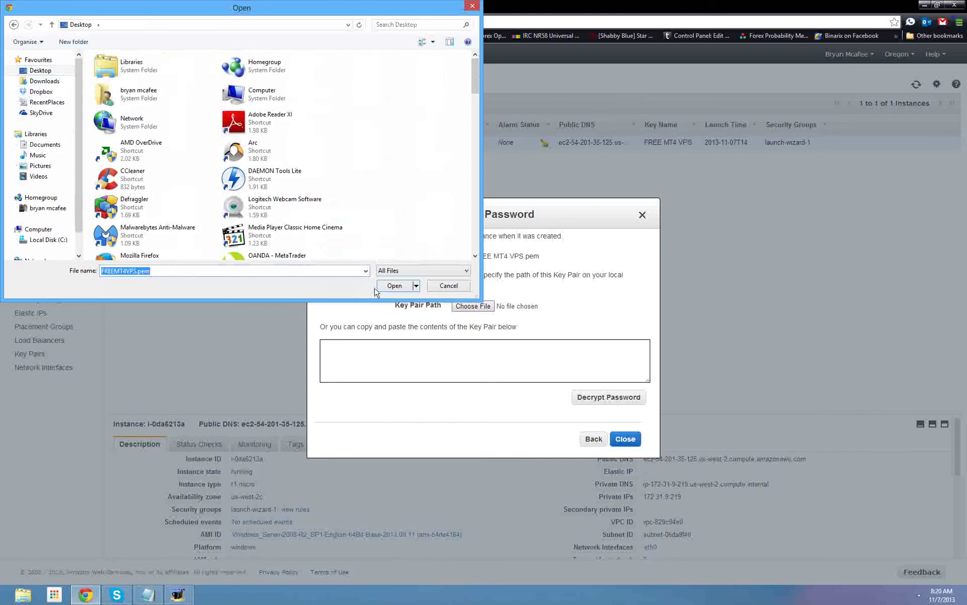
pyautogui.click(393, 287)
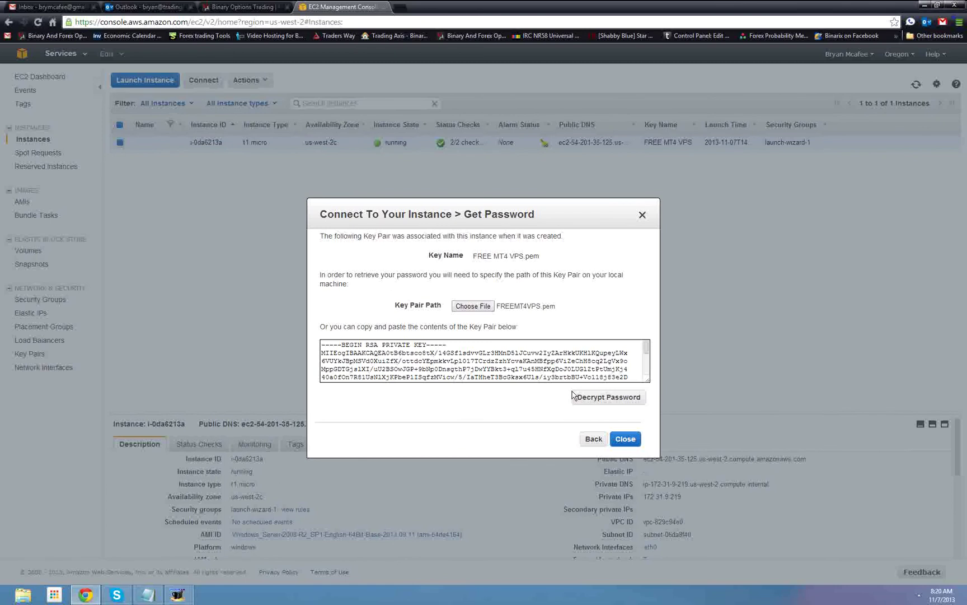
# Decrypt the Administrator password and highlight the public IP, user name and password
pyautogui.click(600, 401)
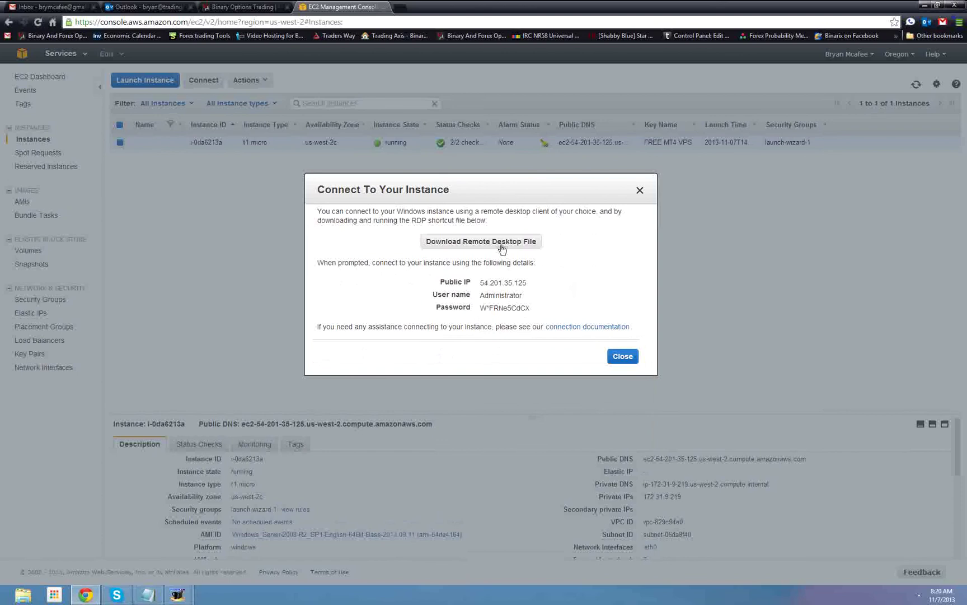
pyautogui.moveTo(435, 280); pyautogui.dragTo(545, 307)
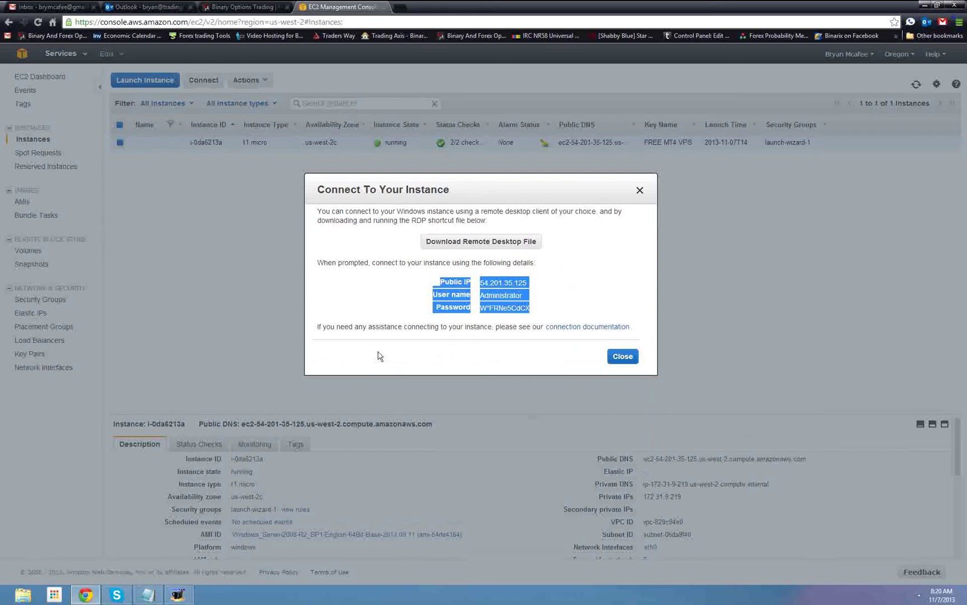
# Add the instance's public IP, user name and password below the note's first line, then minimize Notepad
pyautogui.click(149, 595)
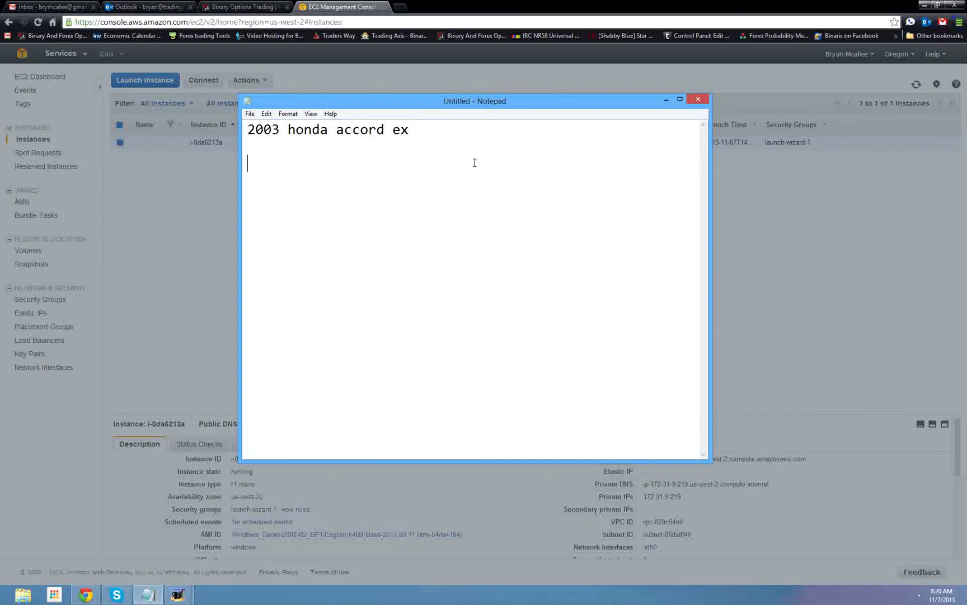
pyautogui.hotkey('ctrl', 'v')
pyautogui.press('Return')
pyautogui.press('Return')
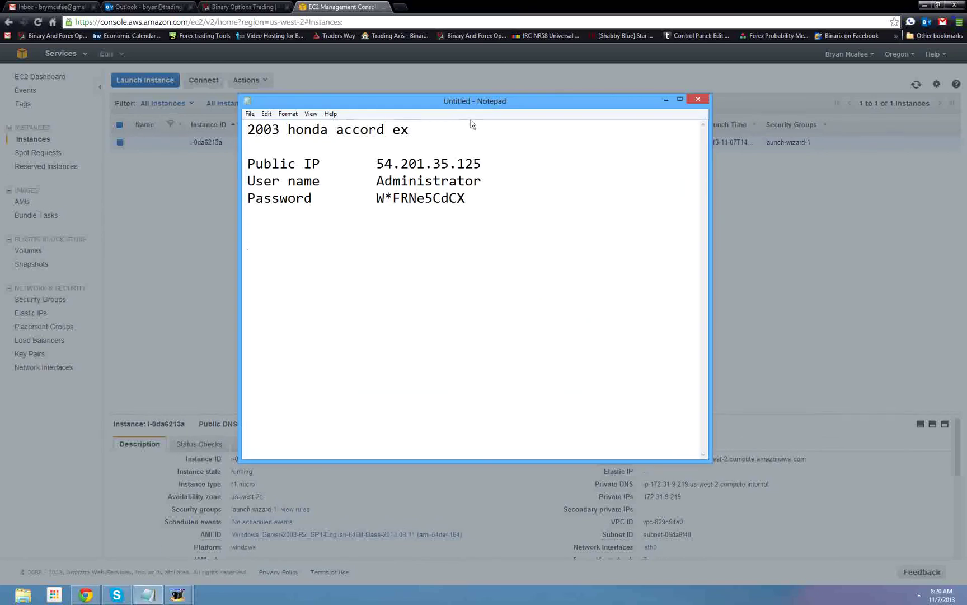
pyautogui.click(666, 98)
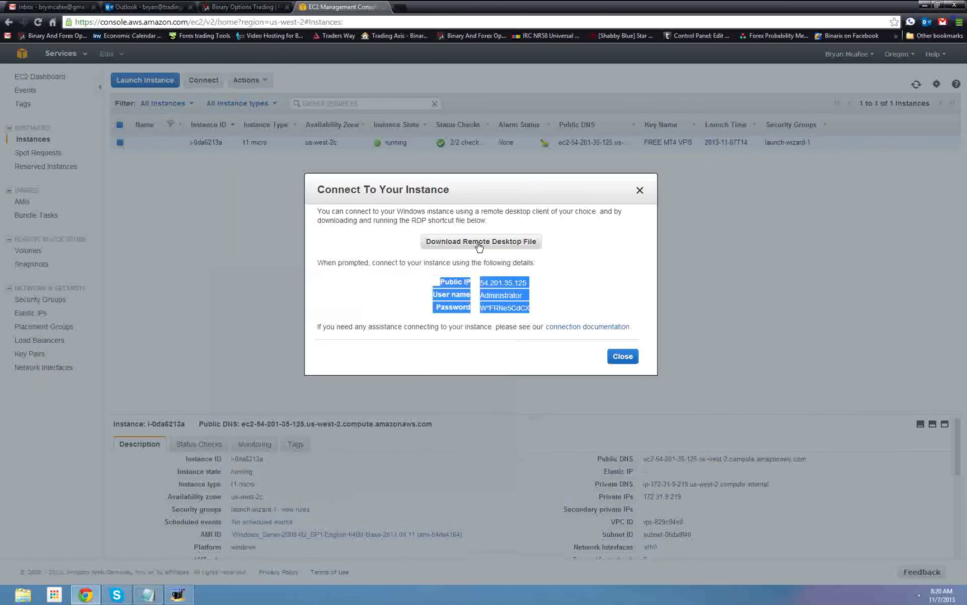
# Save a second copy of the remote desktop file, 54.201.35.125 (1).rdp, and close the Connect dialog
pyautogui.click(479, 244)
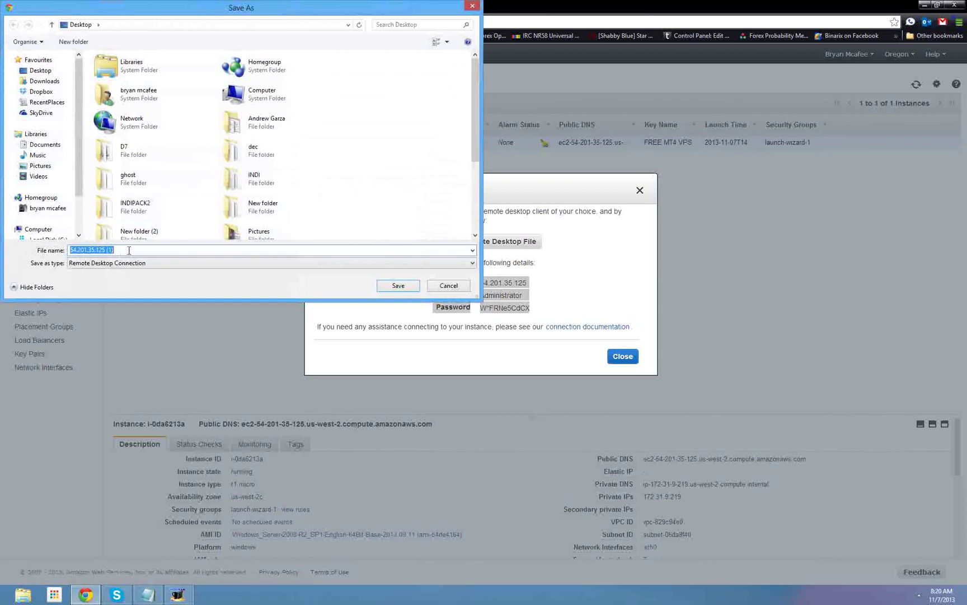
pyautogui.click(393, 287)
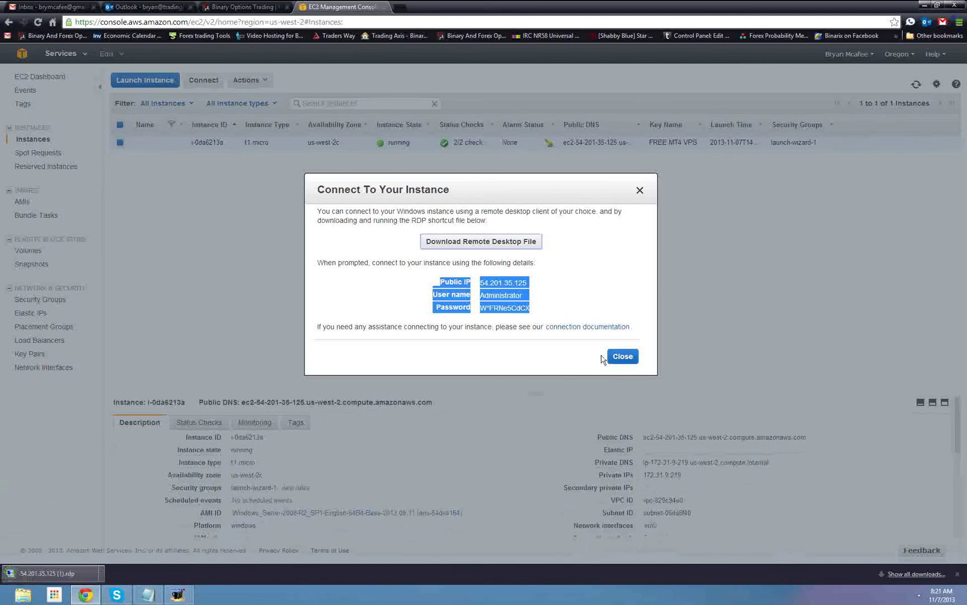
pyautogui.click(622, 357)
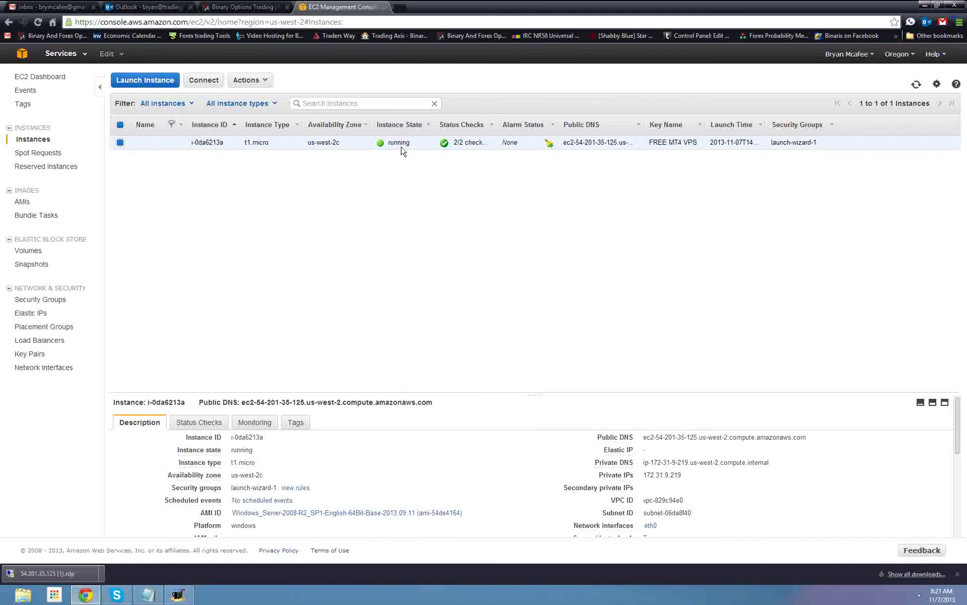
# Hide the browser and chat window, then move the 54.201.35.125 (1) shortcut above the original
pyautogui.click(920, 6)
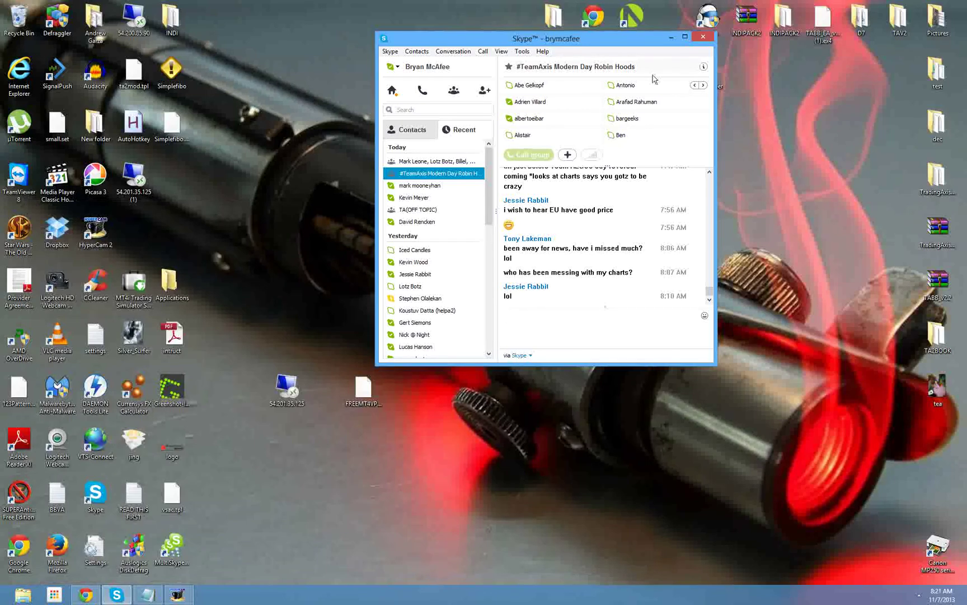
pyautogui.click(671, 38)
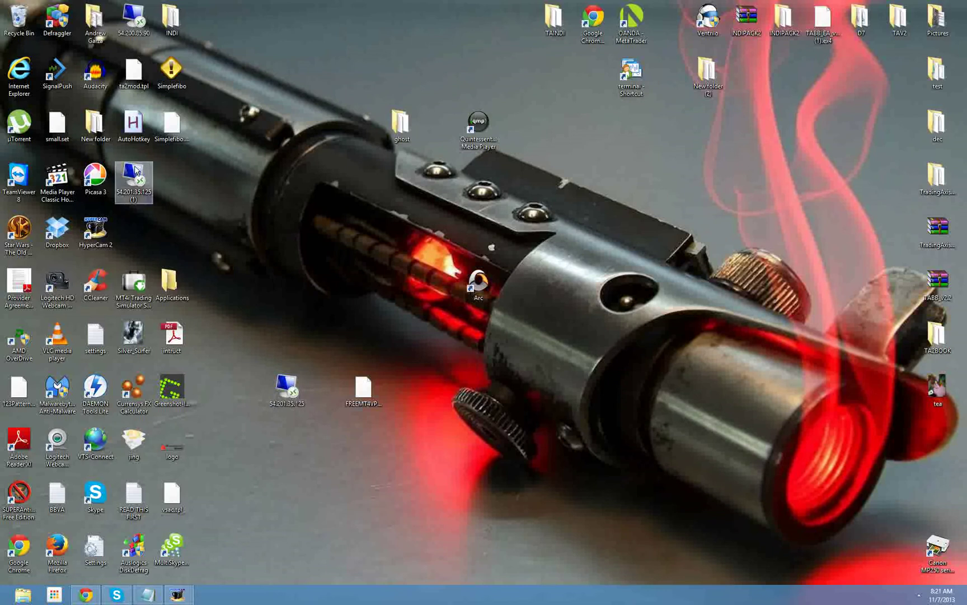
pyautogui.moveTo(134, 178); pyautogui.dragTo(288, 331)
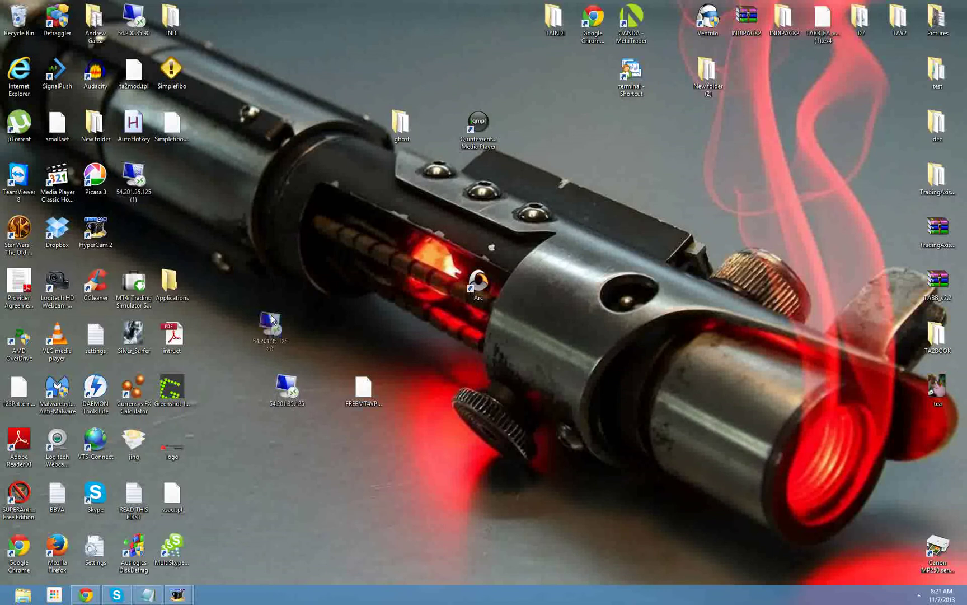
# Rename the original 54.201.35.125 shortcut to FreeMT4VPS
pyautogui.rightClick(286, 378)
pyautogui.click(340, 552)
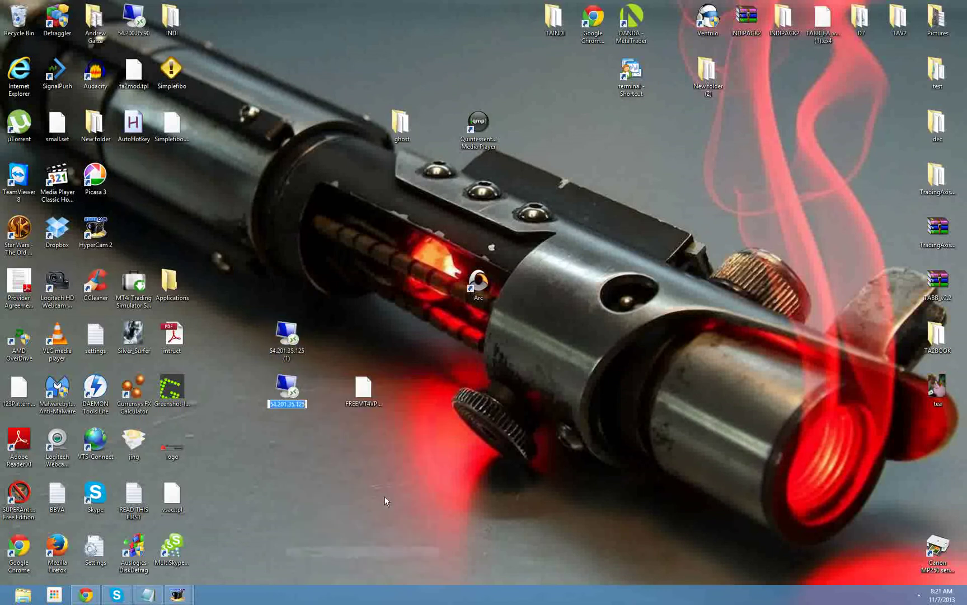
pyautogui.write('Fr')
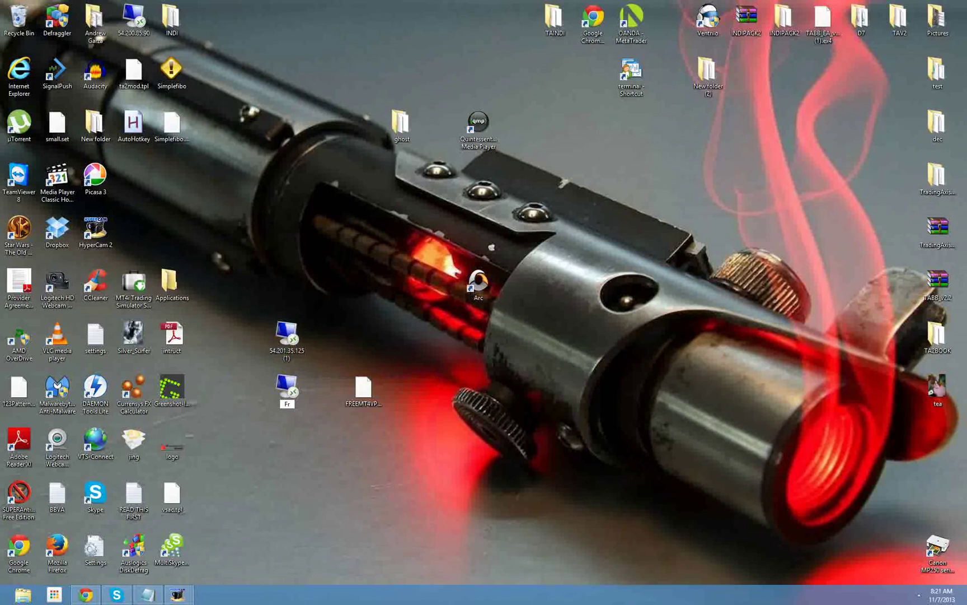
pyautogui.write('eeMT')
pyautogui.write('5')
pyautogui.press('BackSpace')
pyautogui.write('4')
pyautogui.write('VPS')
pyautogui.press('Return')
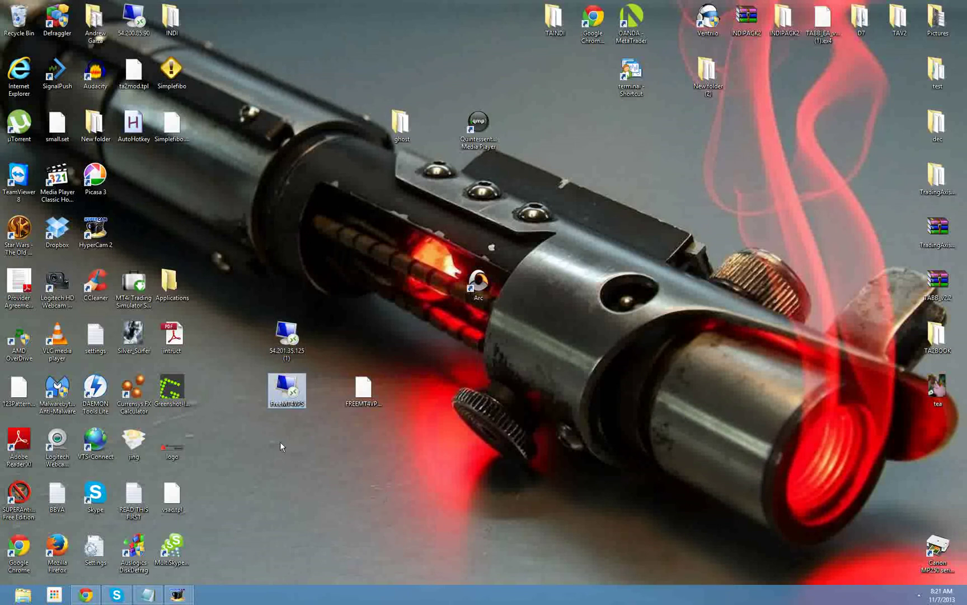
# Accept the unknown-publisher warning for 54.201.35.125 with 'Don't ask me again' ticked, and connect
pyautogui.click(465, 327)
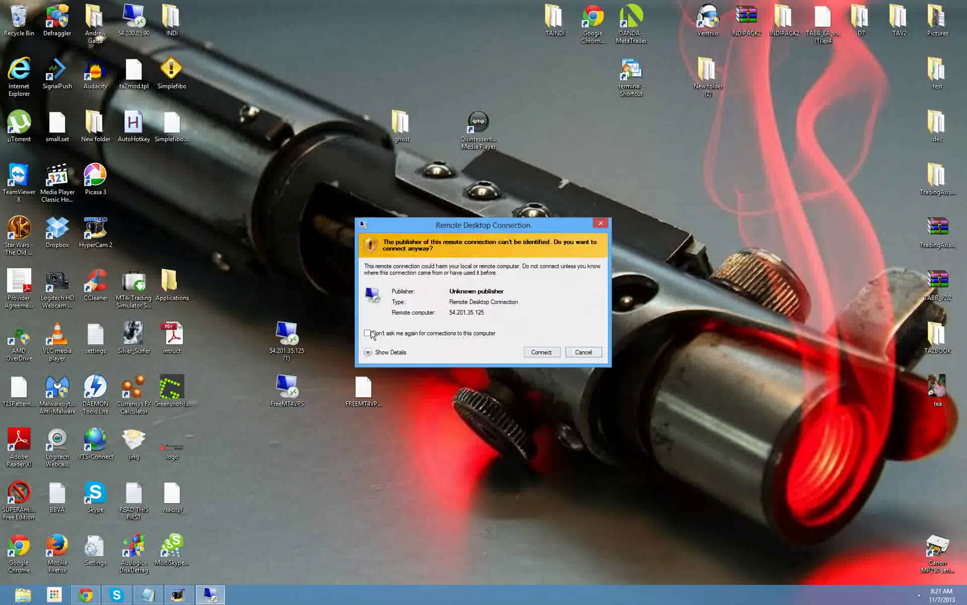
pyautogui.click(369, 333)
pyautogui.click(369, 353)
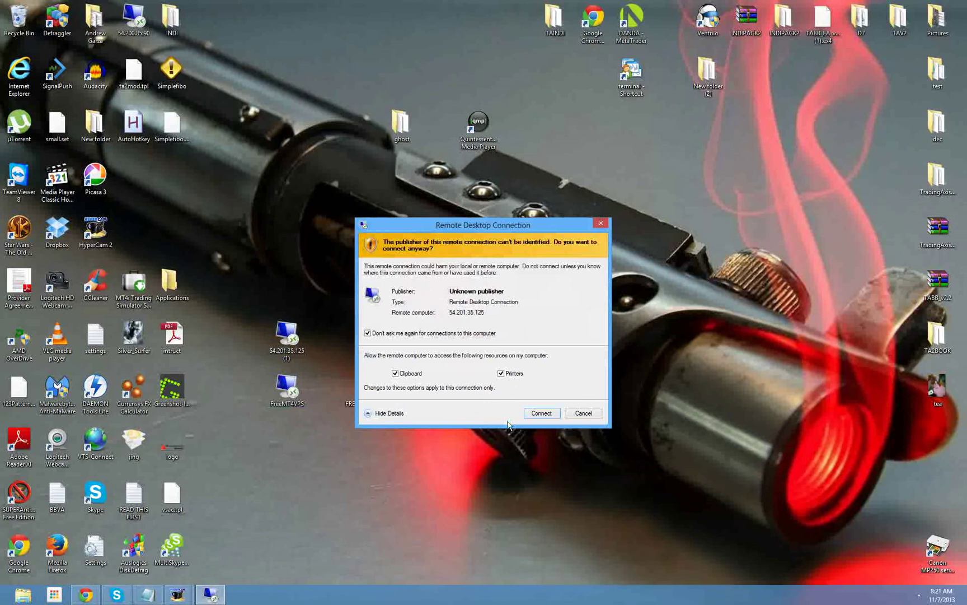
pyautogui.click(541, 413)
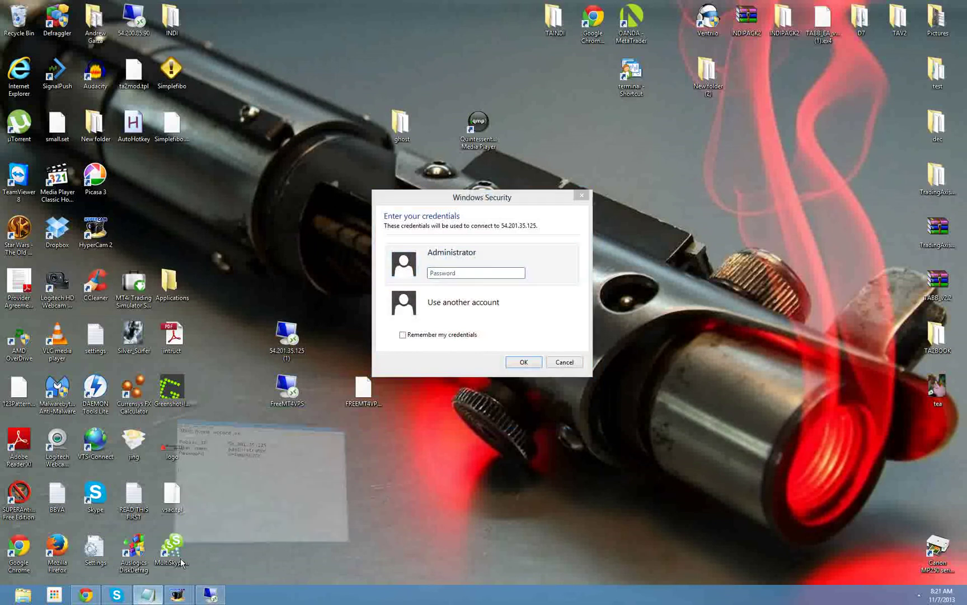
# Copy the Administrator password from the Notepad note into the credentials prompt
pyautogui.click(148, 593)
pyautogui.doubleClick(426, 198)
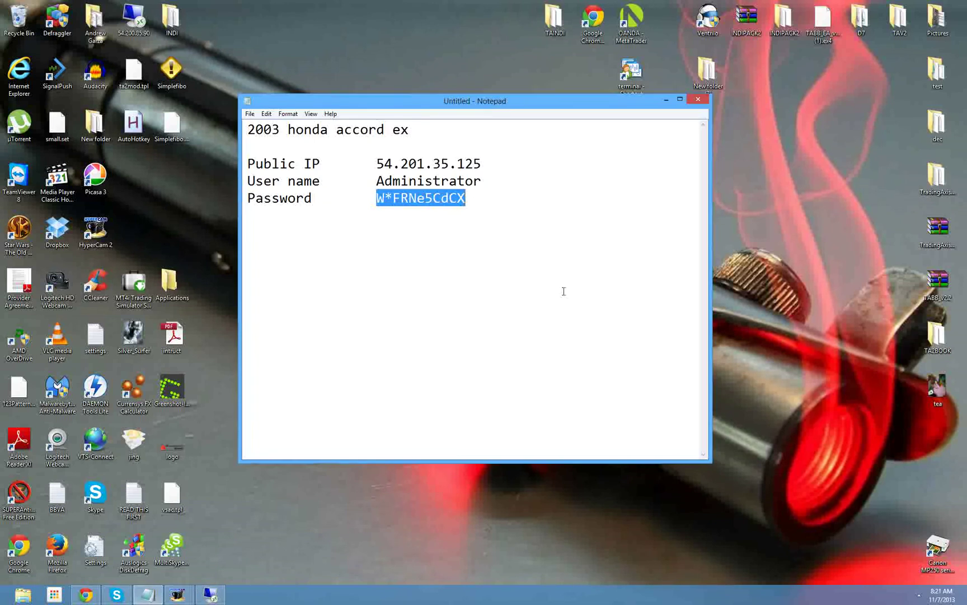
pyautogui.click(665, 100)
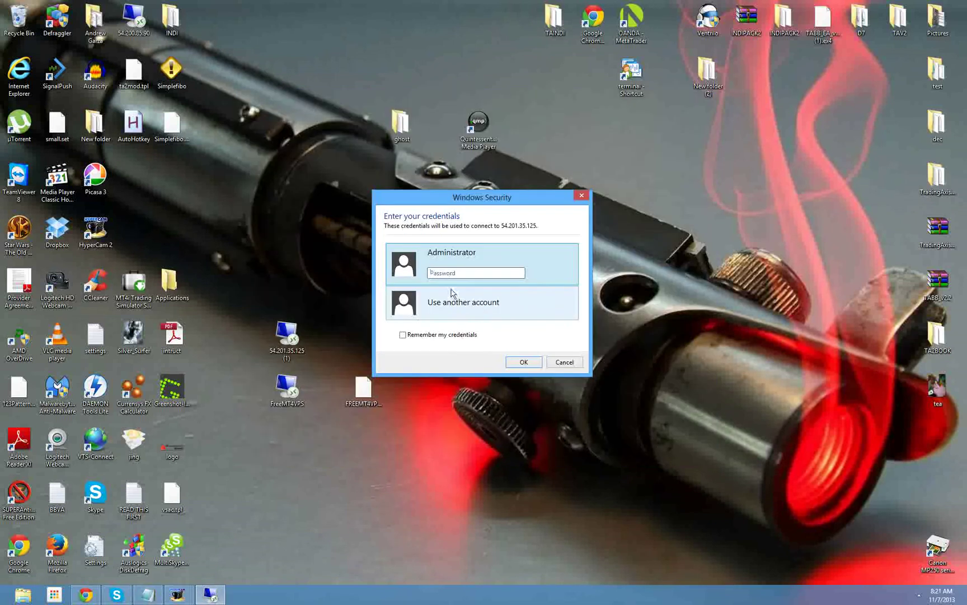
pyautogui.hotkey('ctrl', 'v')
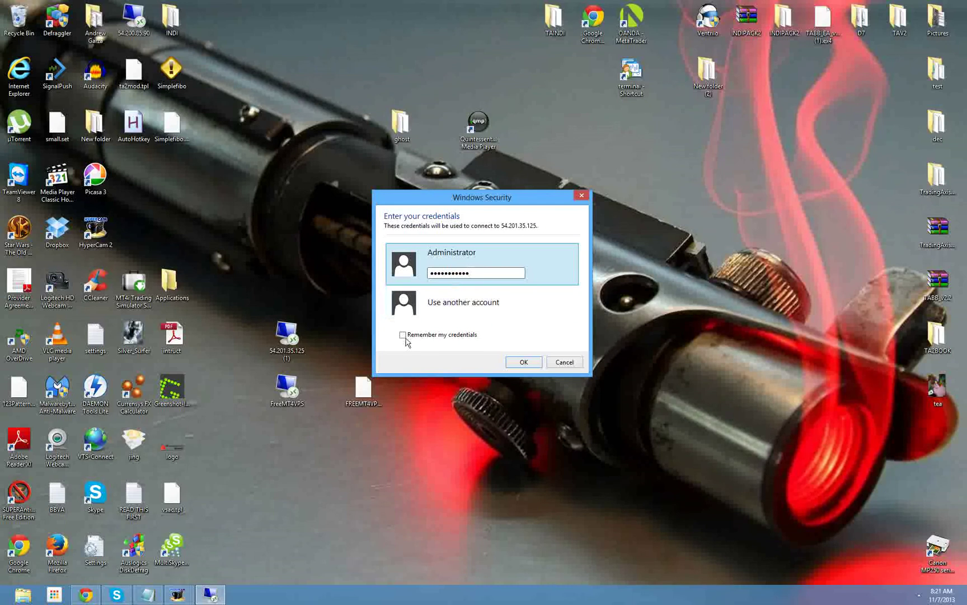
# Submit the remembered credentials and accept the server certificate, suppressing future certificate warnings
pyautogui.click(403, 334)
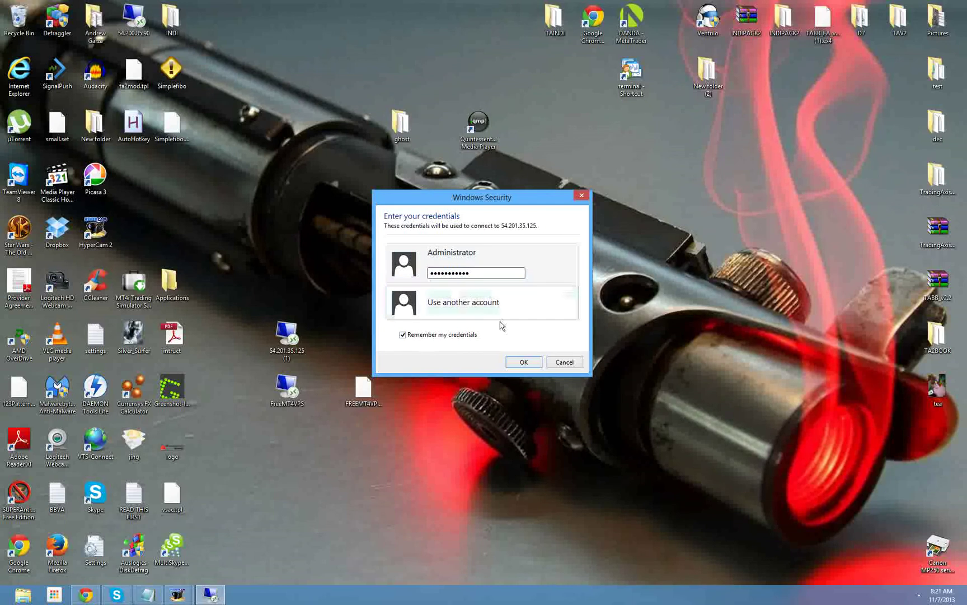
pyautogui.click(519, 361)
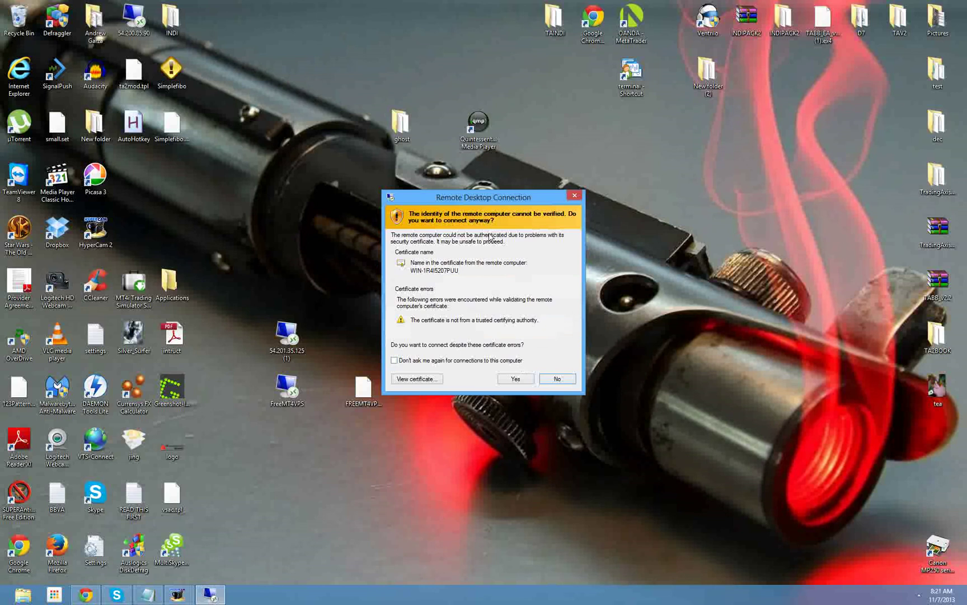
pyautogui.click(397, 362)
pyautogui.click(513, 379)
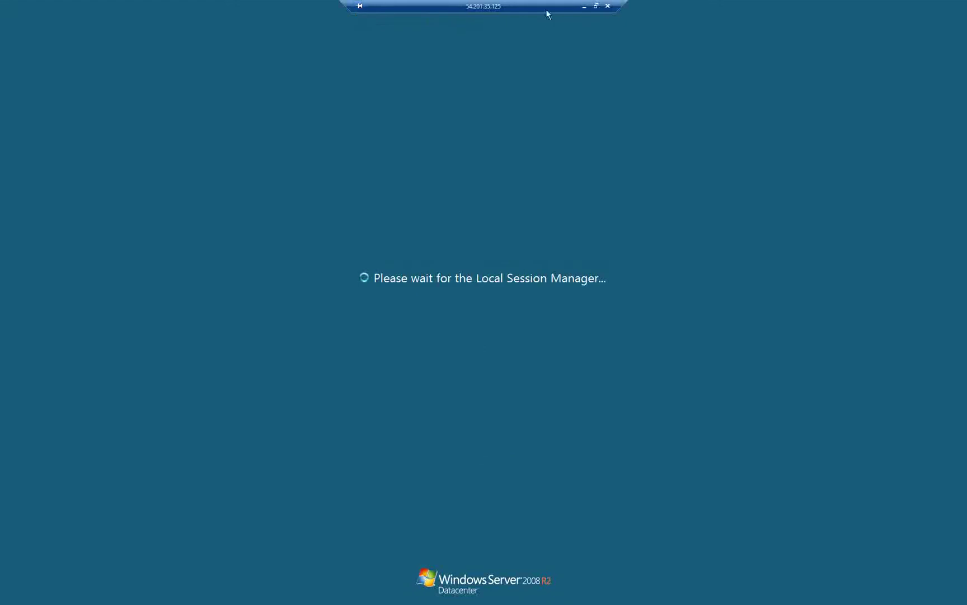
# Minimize and restore the remote session, switch it to a window, then maximize it full screen
pyautogui.click(586, 8)
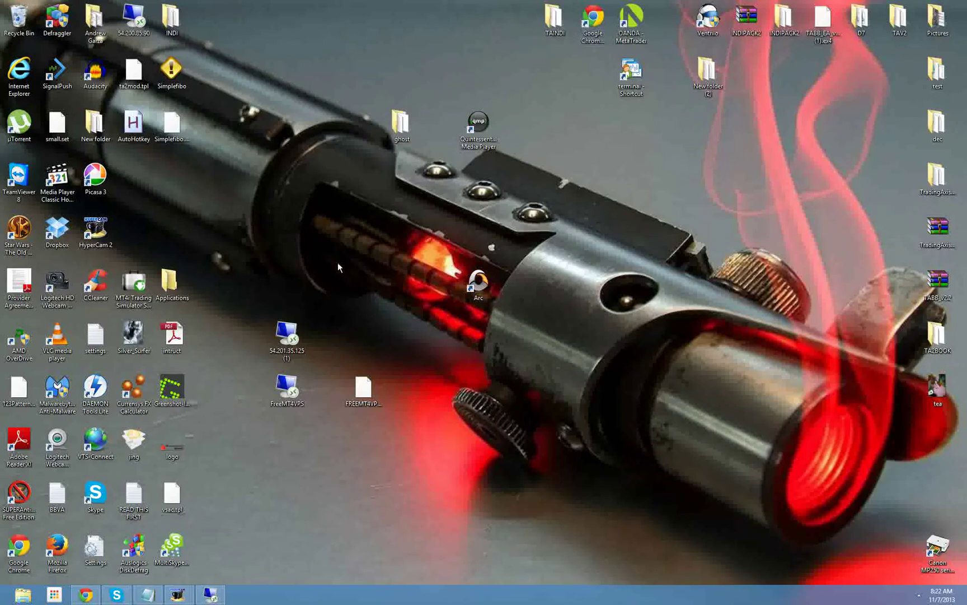
pyautogui.click(214, 599)
pyautogui.click(597, 5)
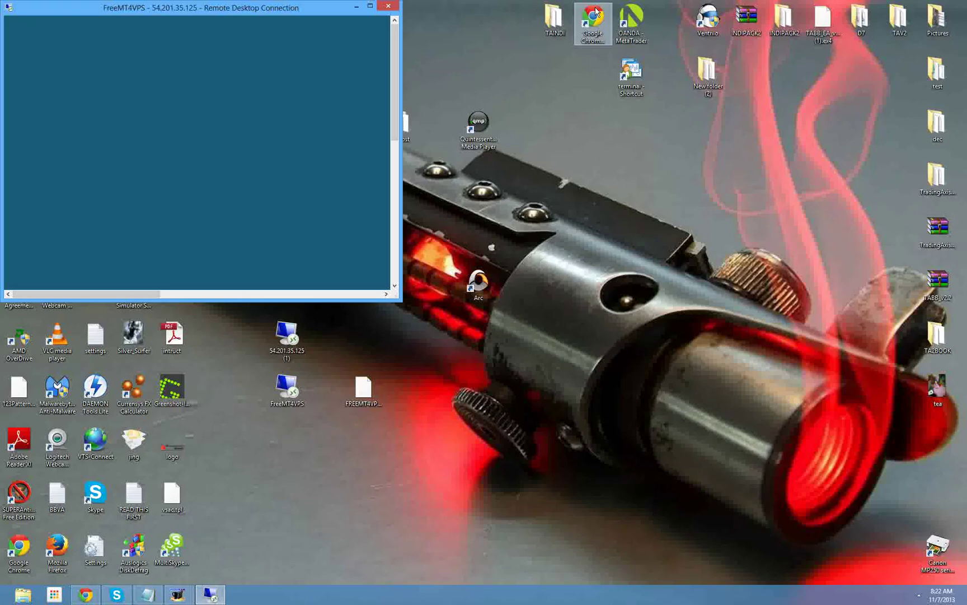
pyautogui.moveTo(348, 7); pyautogui.dragTo(584, 135)
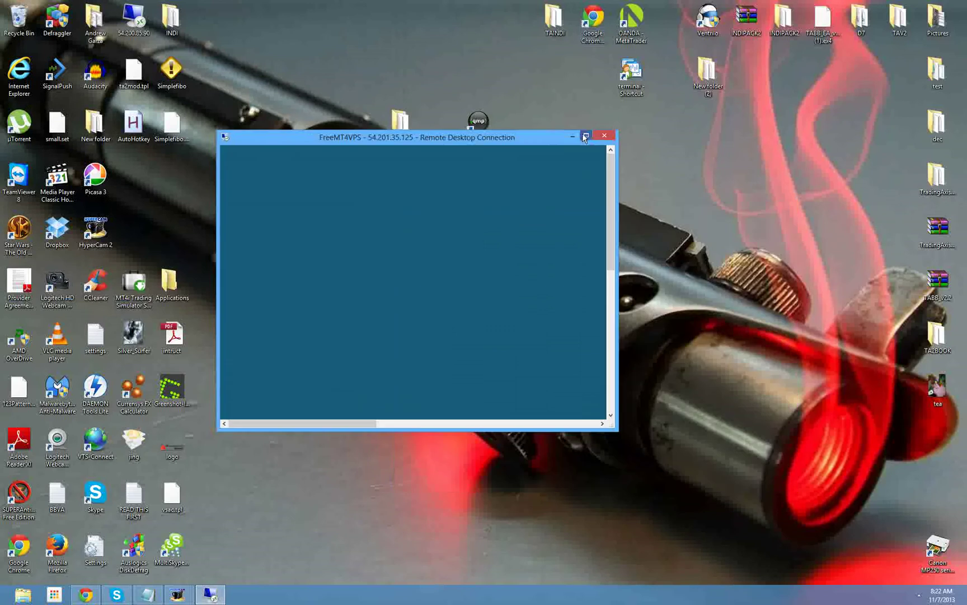
pyautogui.click(586, 136)
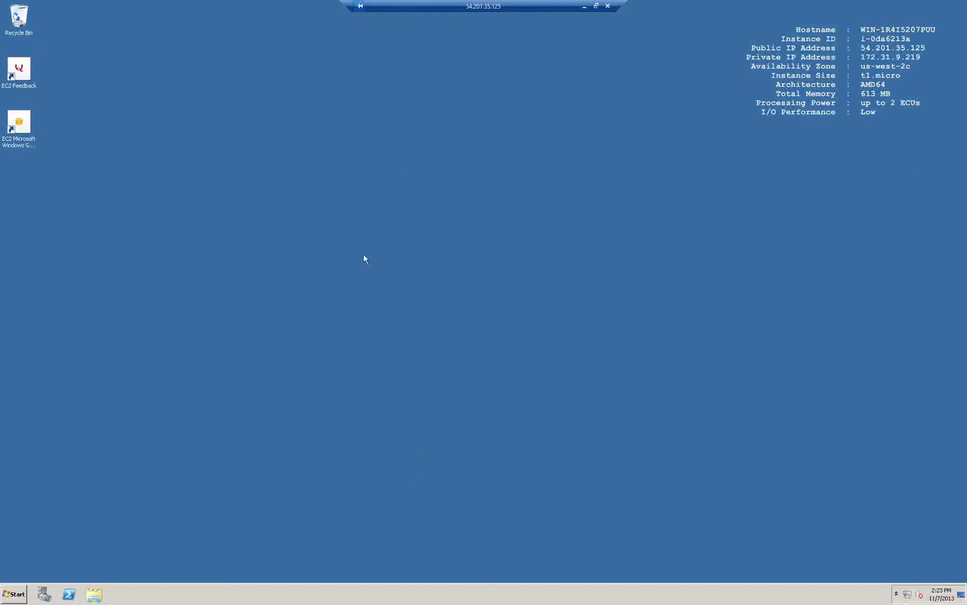
# Launch Control Panel from the remote server's Start menu and shift its window slightly left
pyautogui.click(14, 594)
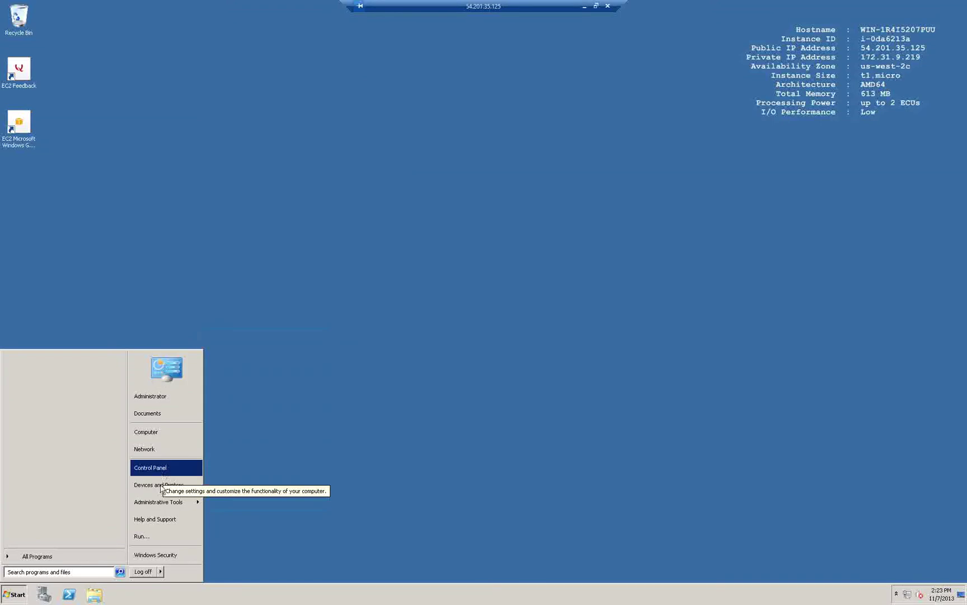
pyautogui.click(161, 470)
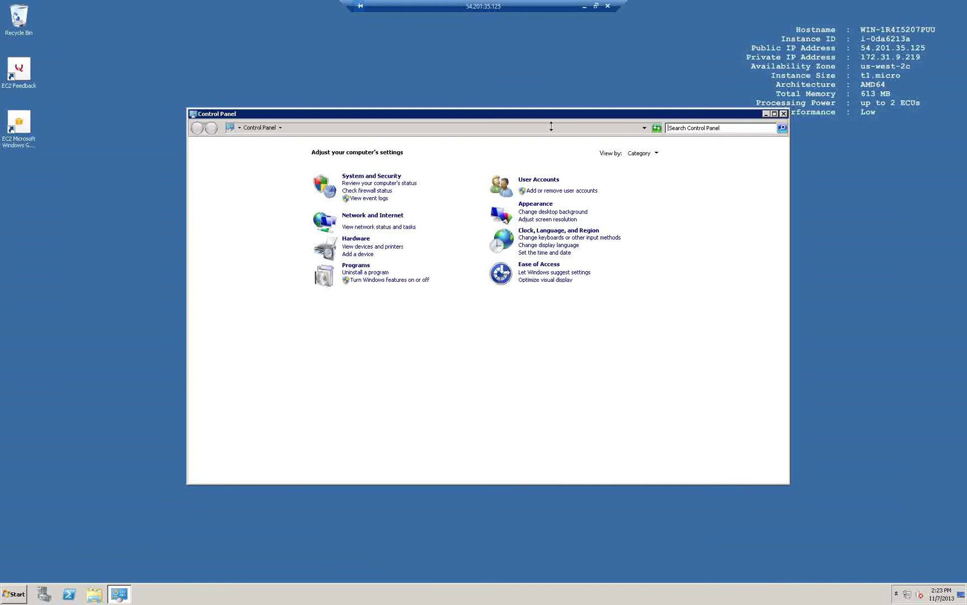
pyautogui.moveTo(552, 118); pyautogui.dragTo(496, 119)
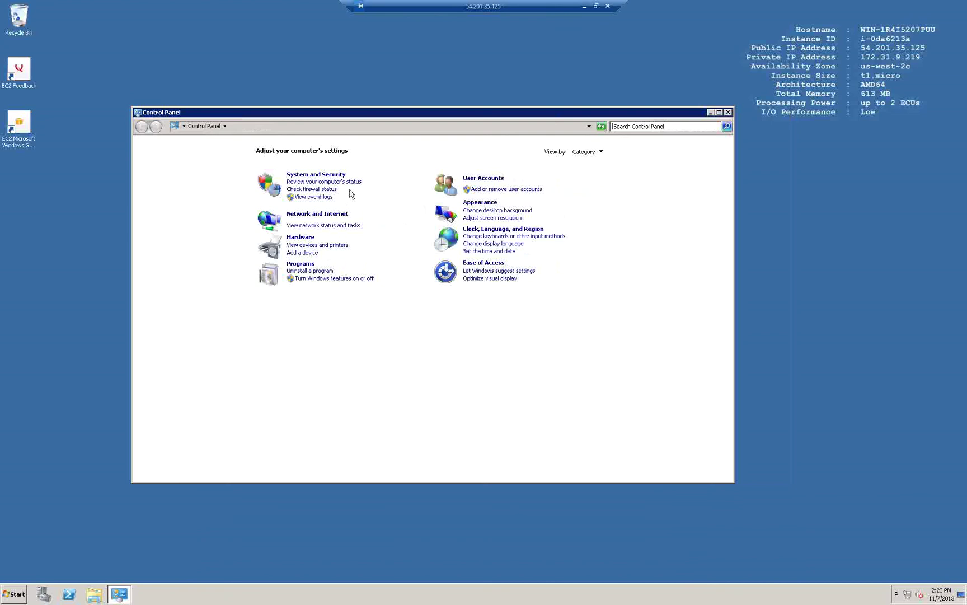
pyautogui.click(10, 598)
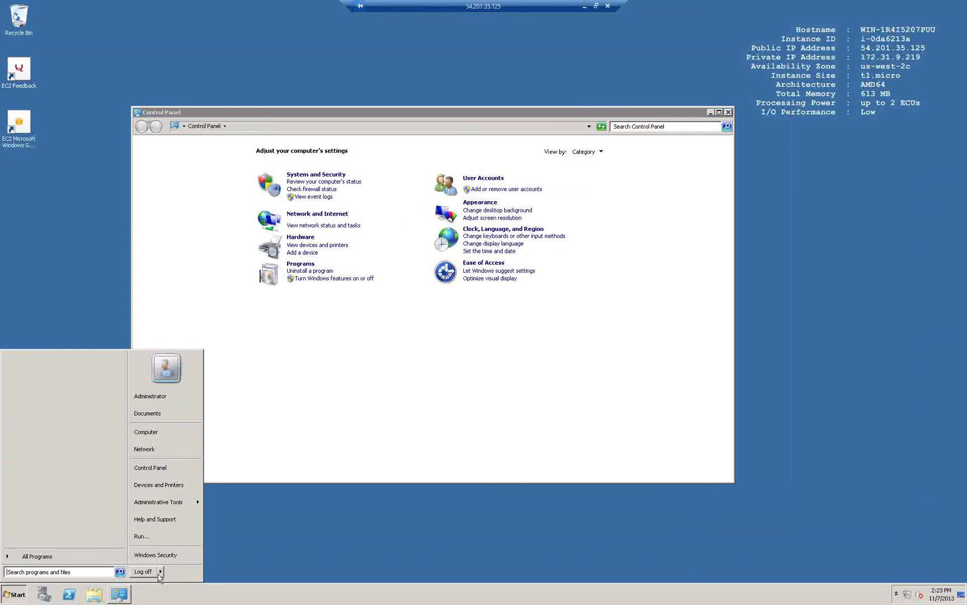
pyautogui.moveTo(159, 572)
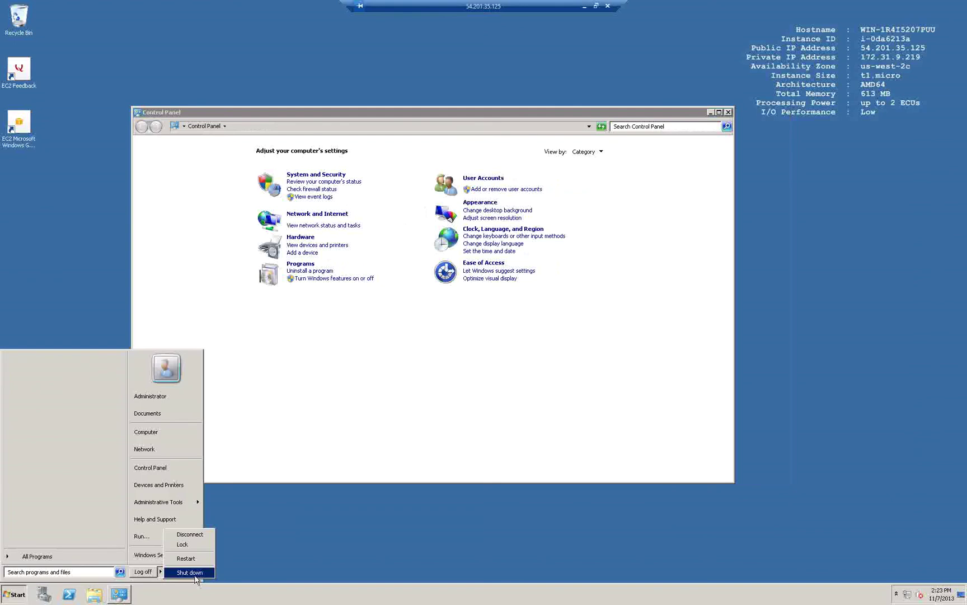
# Close the Start menu and disconnect the session with 'Don't display this message again' ticked
pyautogui.click(265, 496)
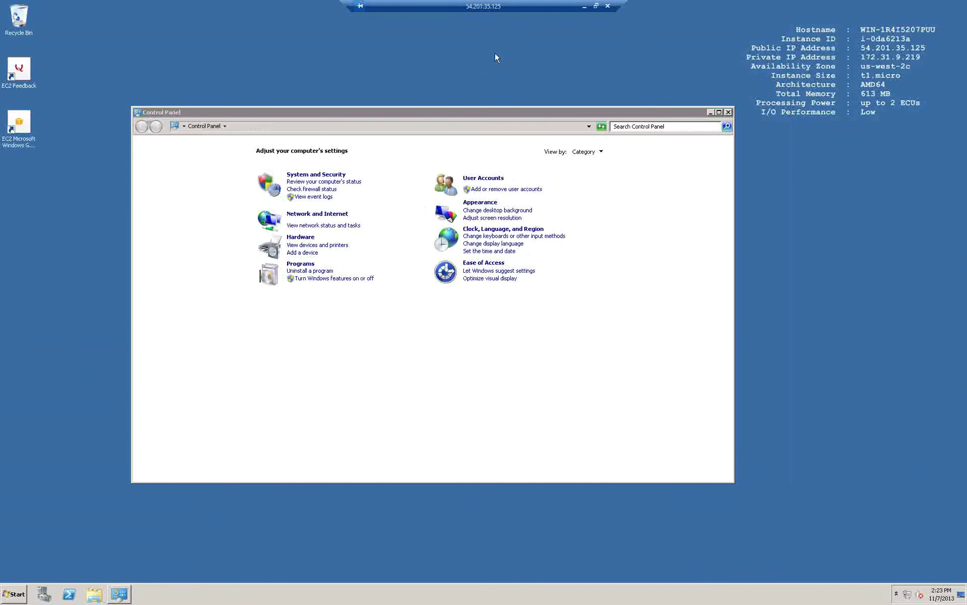
pyautogui.click(609, 7)
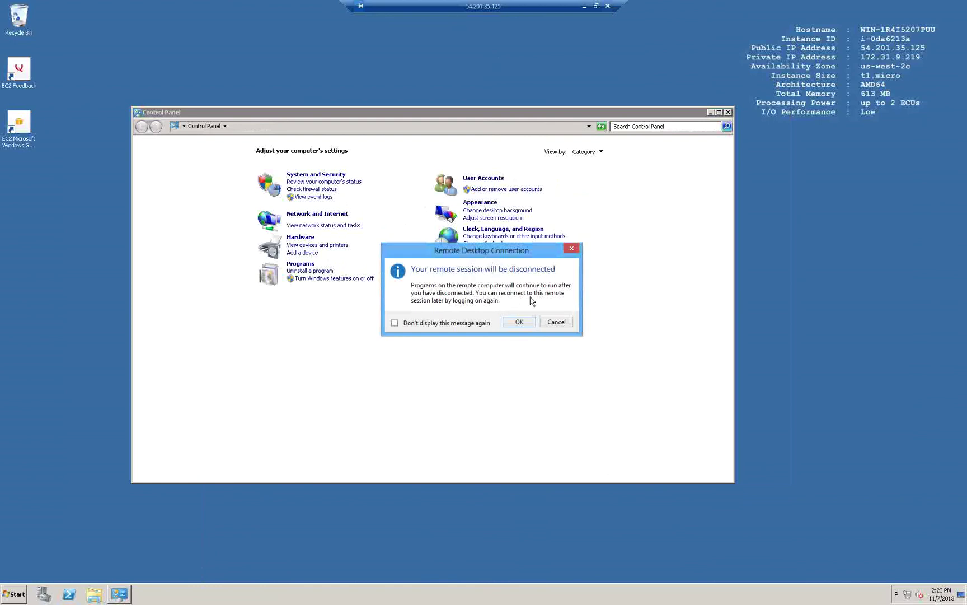
pyautogui.click(394, 323)
pyautogui.click(519, 322)
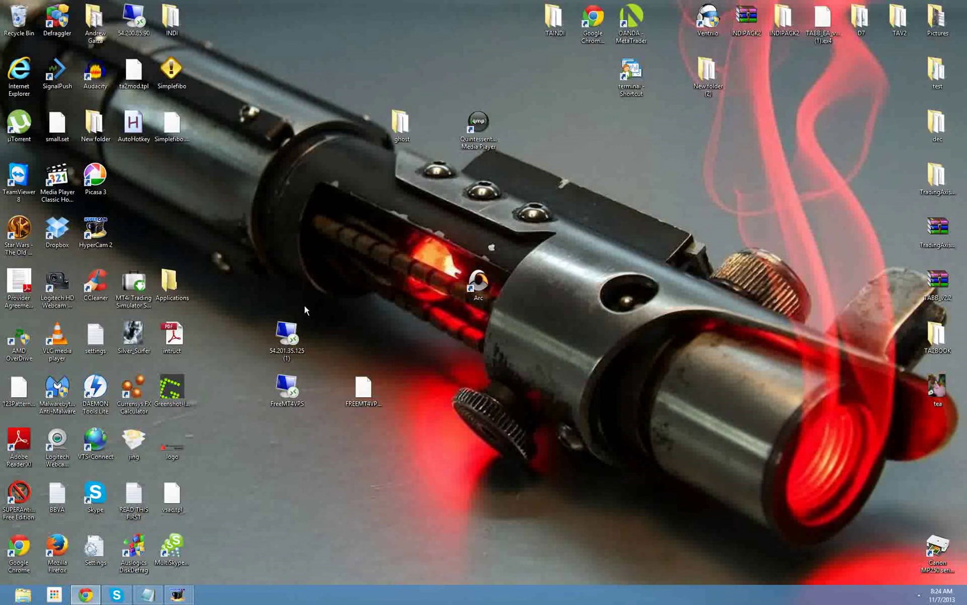
pyautogui.doubleClick(287, 387)
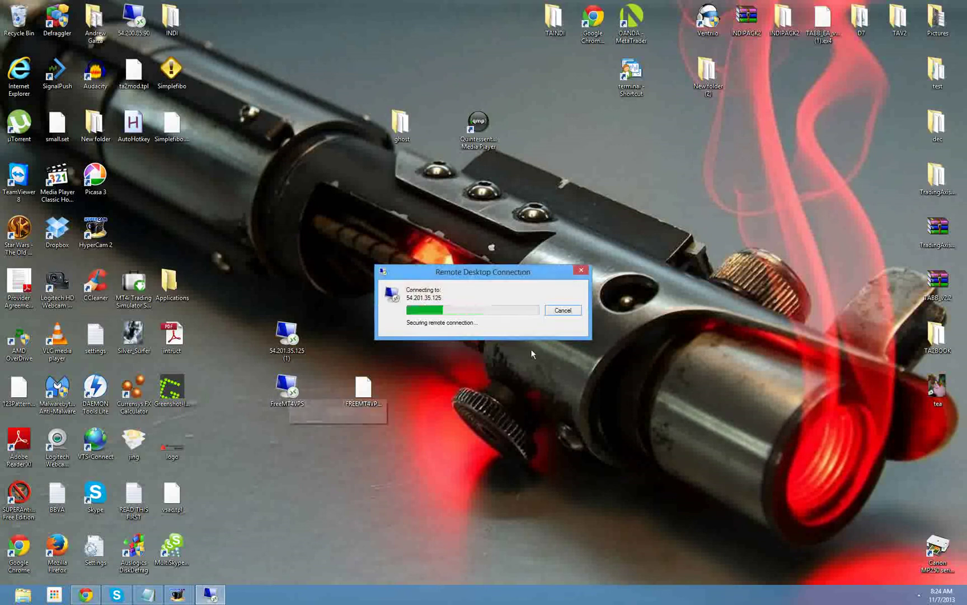